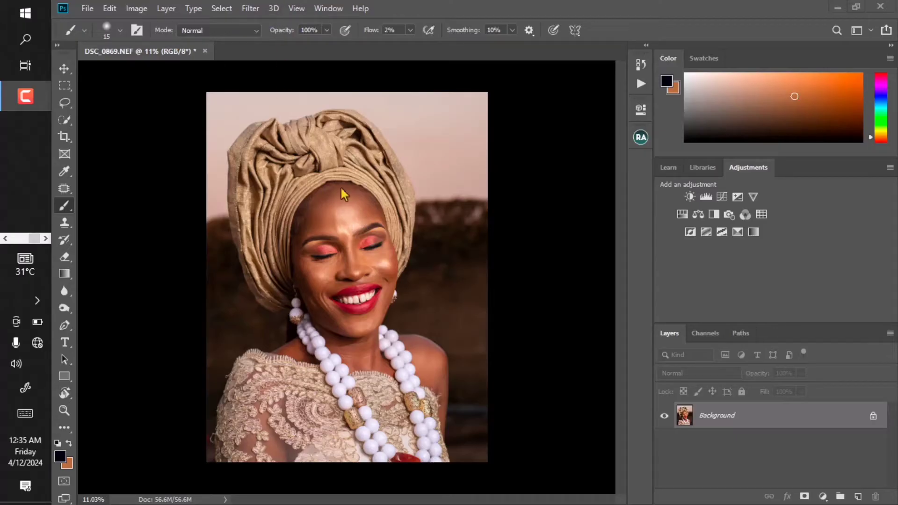
- Add a Curves adjustment layer and raise the curve's midtones to brighten the image
scroll(357, 221, "up", 4)
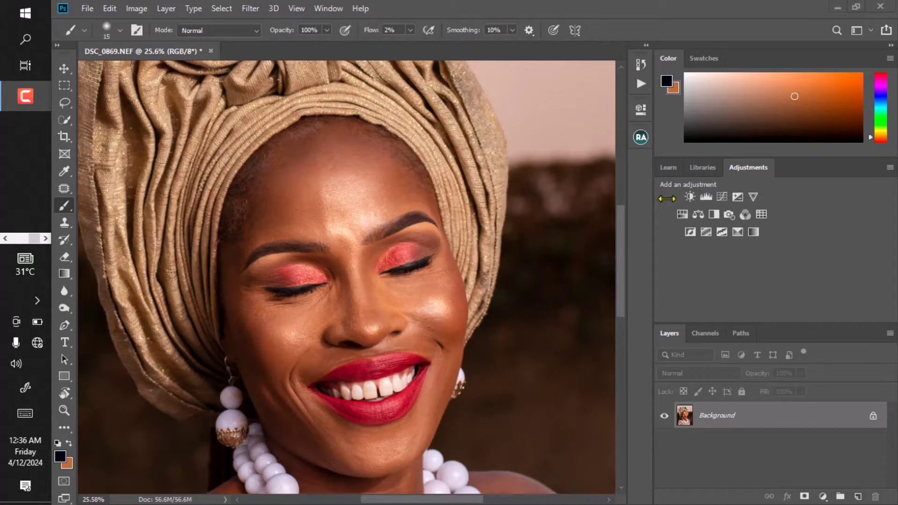
left_click(722, 196)
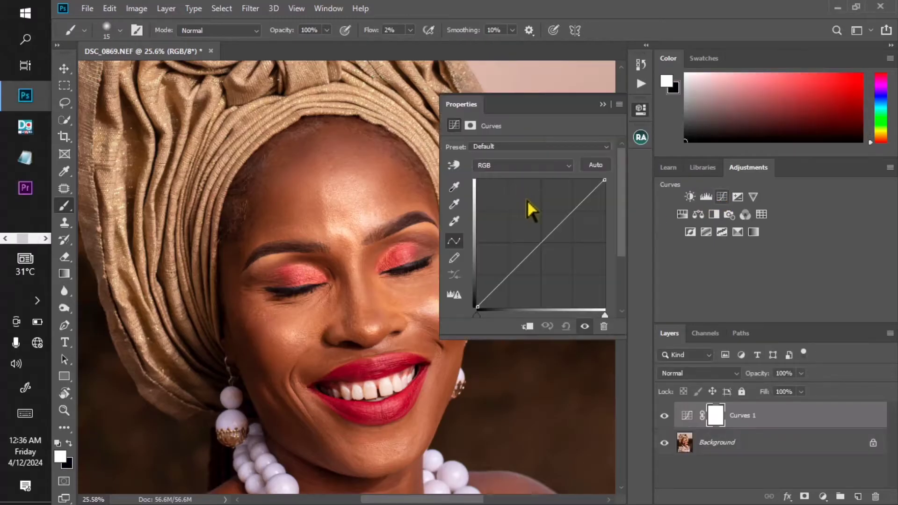
left_click_drag(541, 242, 528, 233)
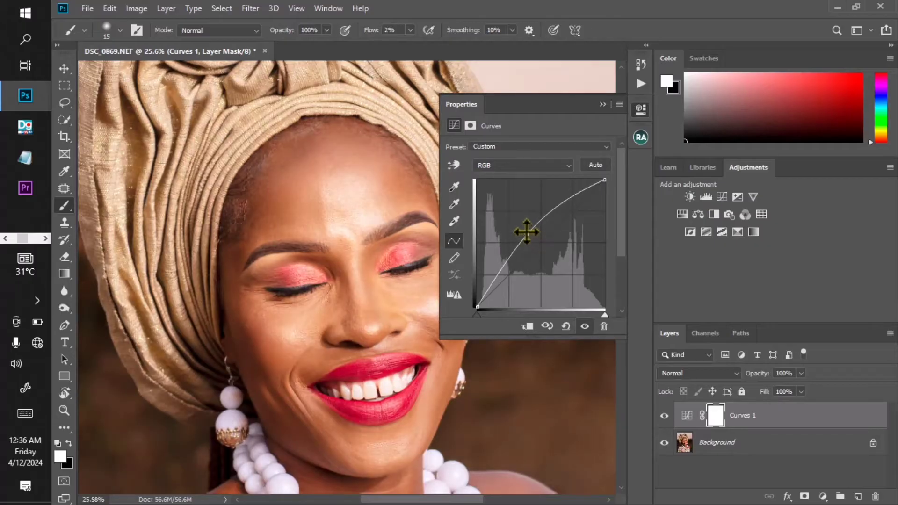
left_click(603, 105)
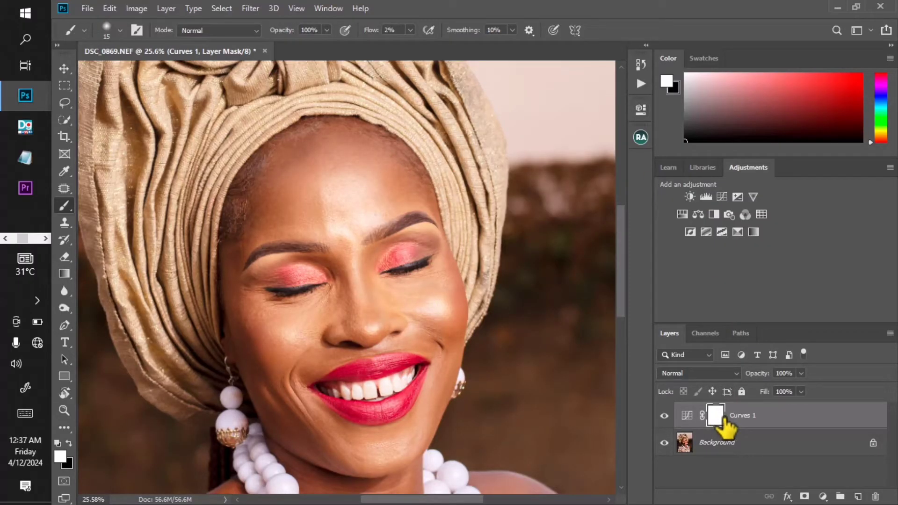
- Invert the curves layer's mask to black and rename the layer dodge
key("ctrl+i")
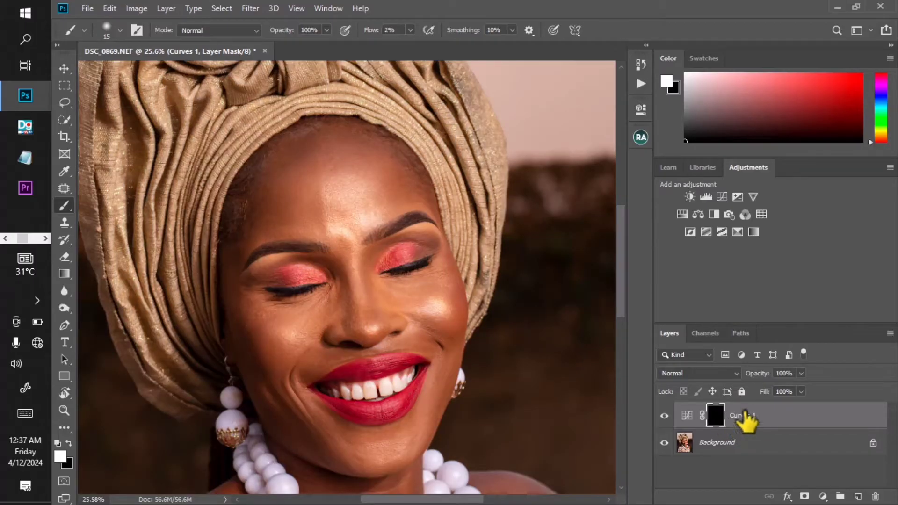
double_click(746, 416)
type("dod")
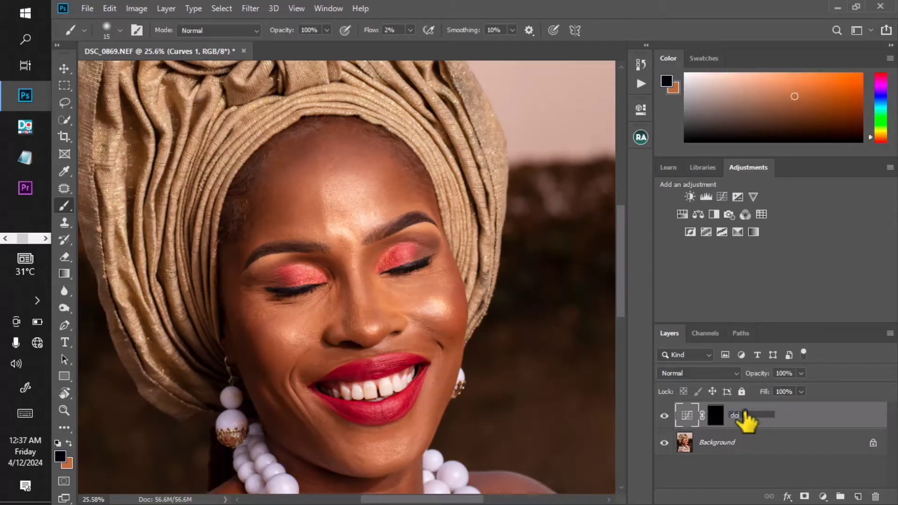
type("ge")
key("Return")
- Add a second Curves adjustment layer and pull the curve's midtones down to darken the image
left_click(722, 196)
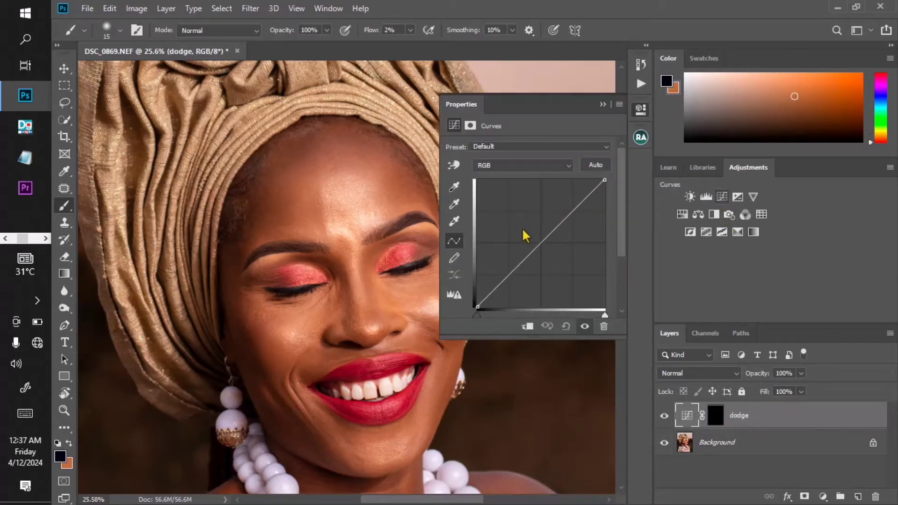
left_click_drag(545, 245, 550, 257)
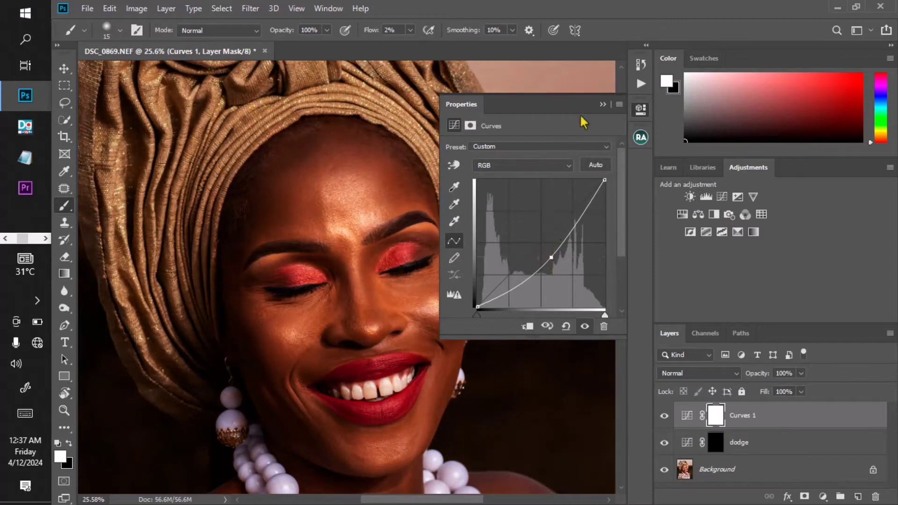
left_click(603, 105)
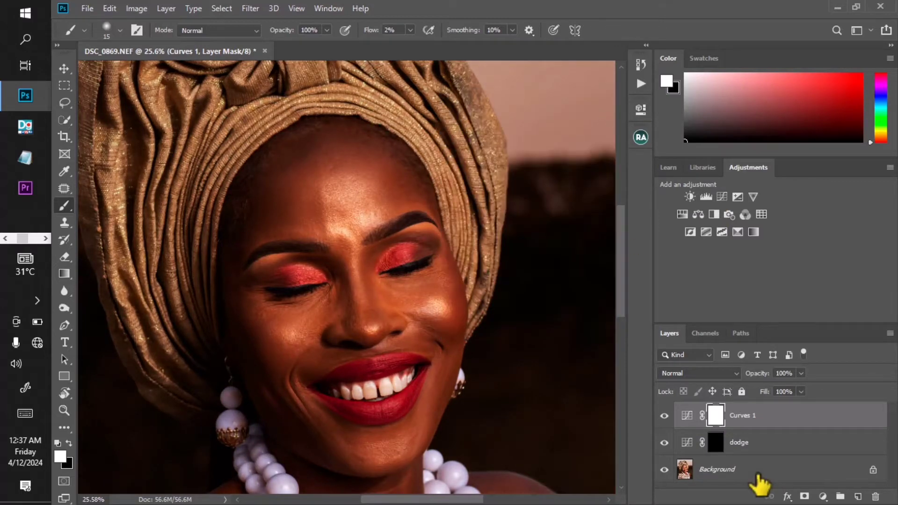
- Invert the new curves layer's mask to black and rename the layer burn
key("ctrl+i")
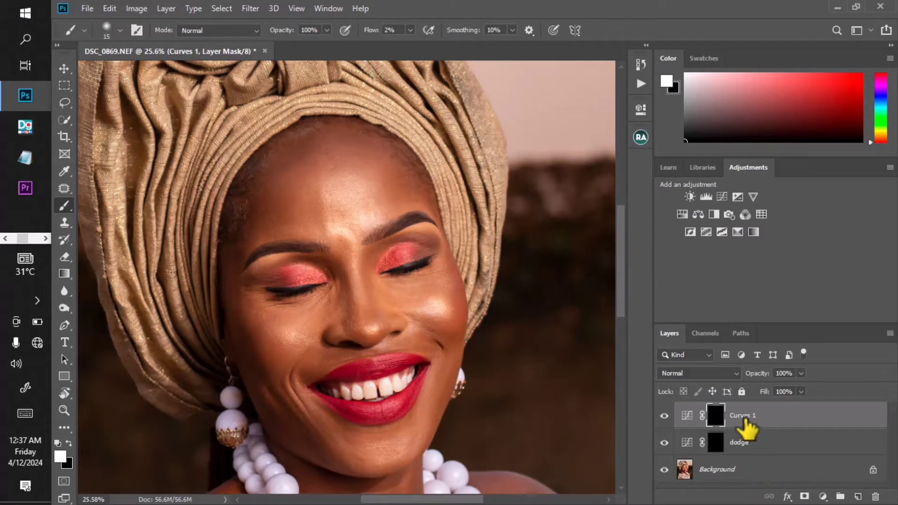
double_click(743, 416)
type("burn")
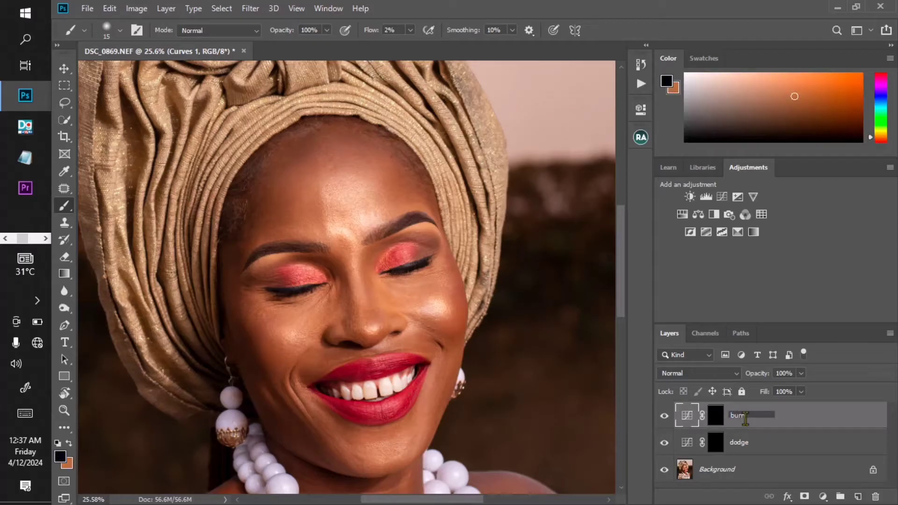
key("Return")
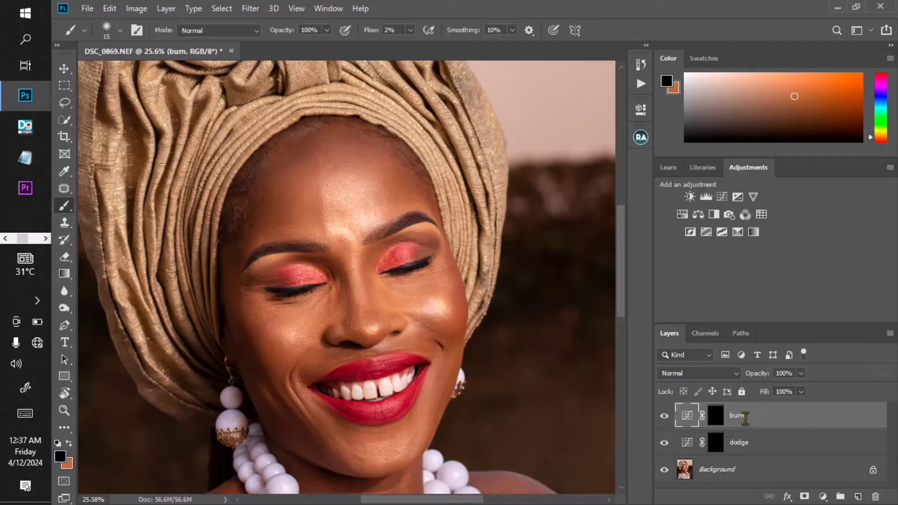
- Select both the burn and dodge layers and group them together
left_click(776, 444, "shift")
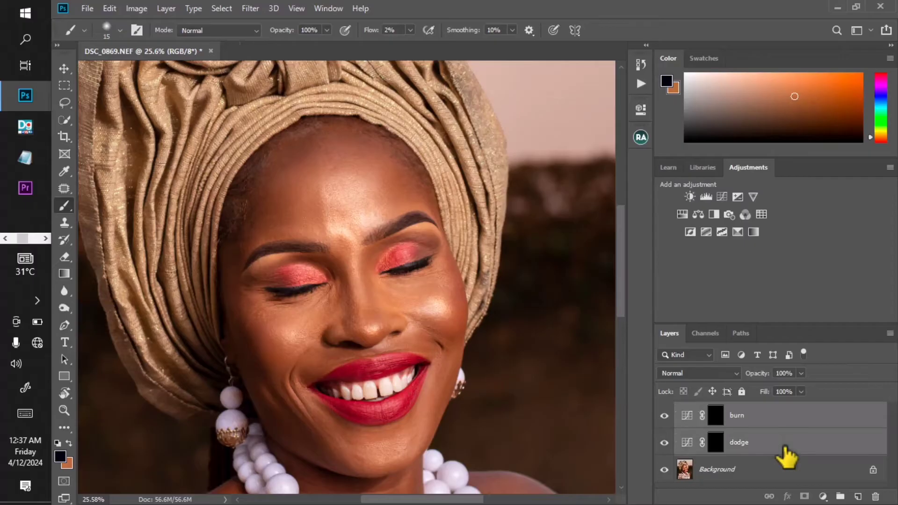
right_click(783, 444)
left_click(832, 440)
key("ctrl+g")
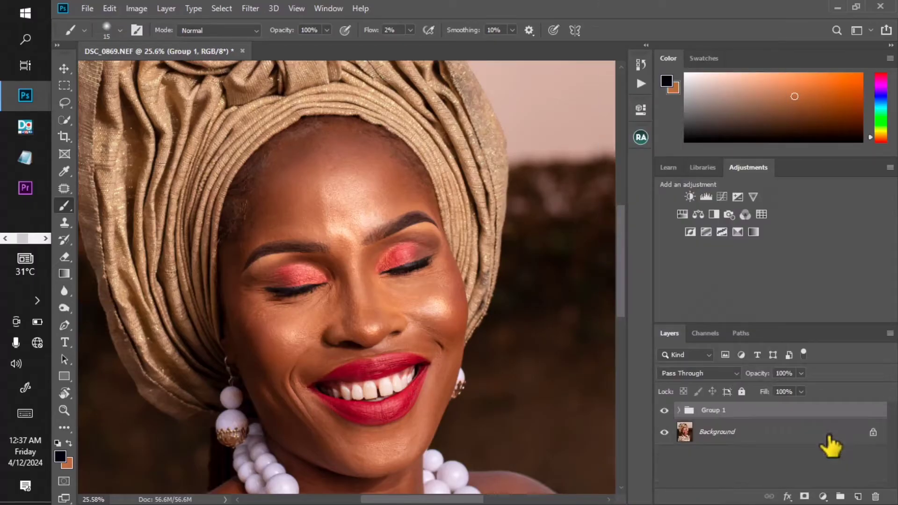
- Rename the group dodge burn and expand it to show its layers
double_click(722, 410)
key("BackSpace")
type("dodge burn")
key("Return")
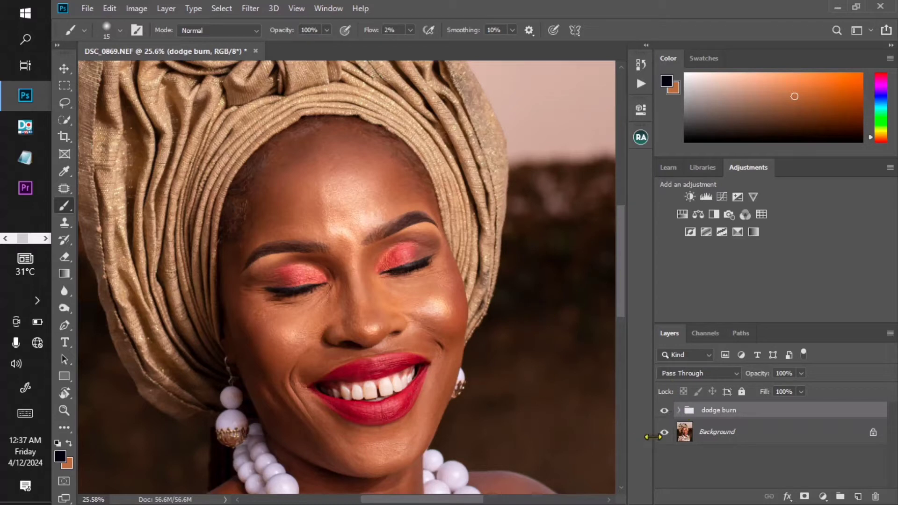
left_click(679, 410)
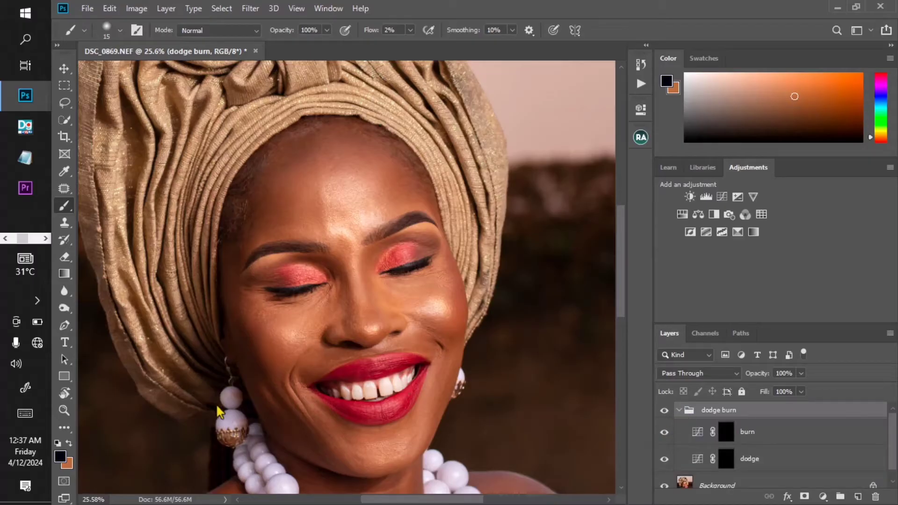
- Set the soft round brush's flow to 1%
left_click(5, 238)
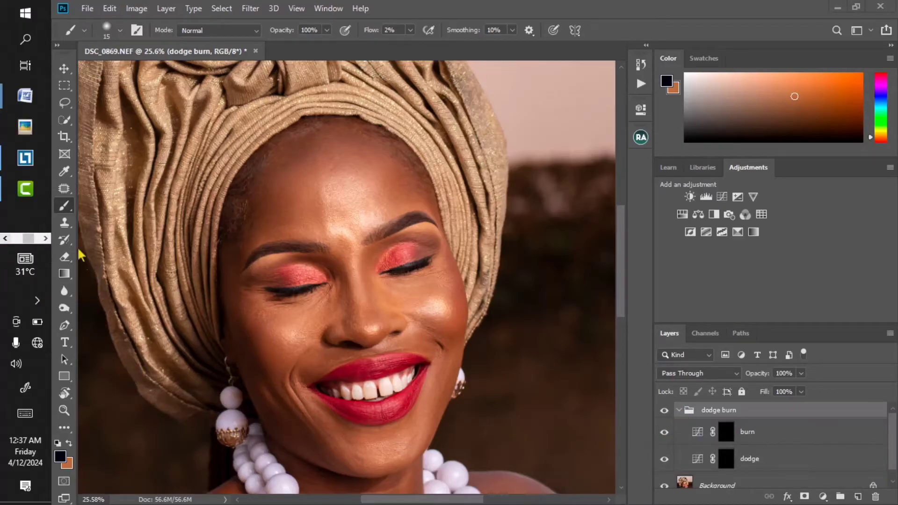
left_click(119, 30)
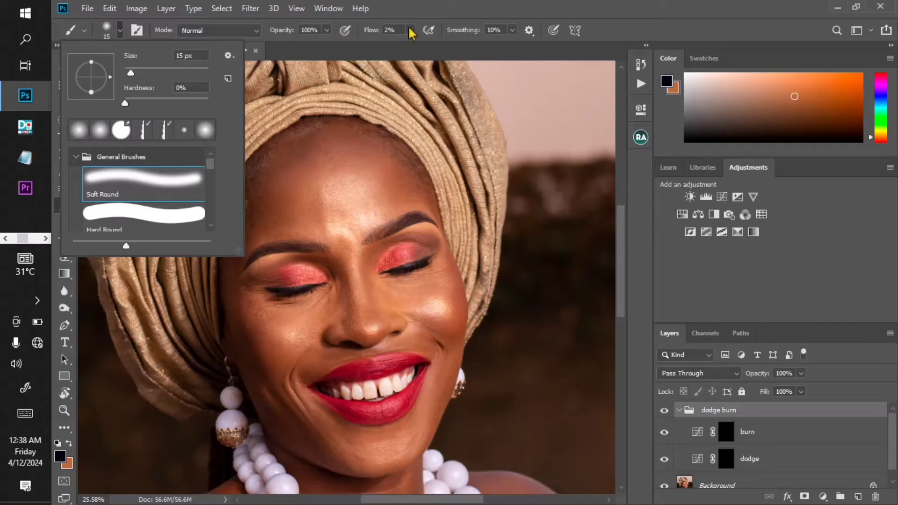
left_click(391, 30)
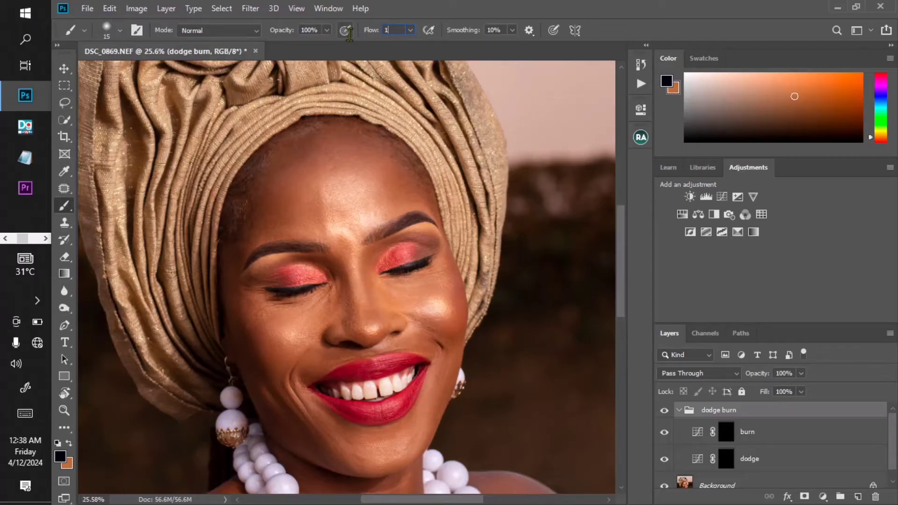
key("Return")
- Select the dodge layer's mask
scroll(341, 234, "up", 2)
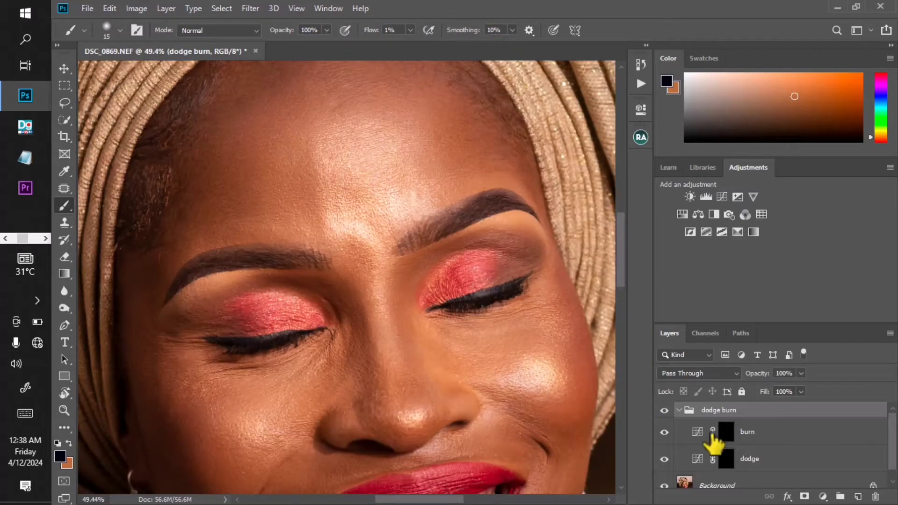
left_click(726, 458)
scroll(357, 177, "down", 2)
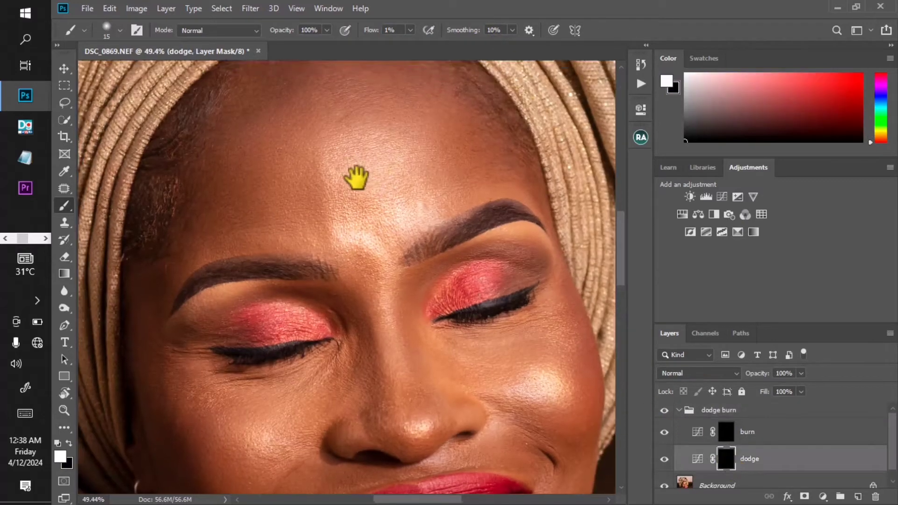
scroll(361, 177, "down", 2)
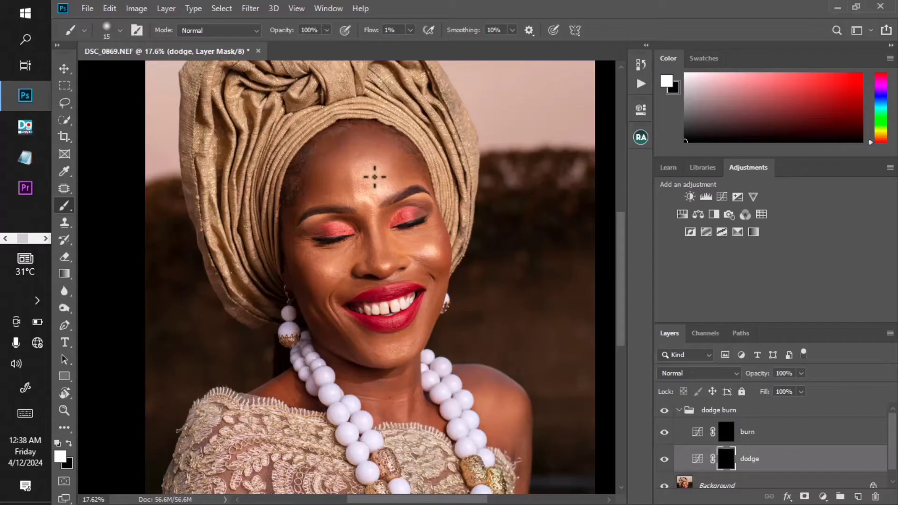
- Paint white on the dodge mask along the forehead and the bridge of the nose
scroll(368, 185, "up", 3)
left_click_drag(372, 181, 376, 211)
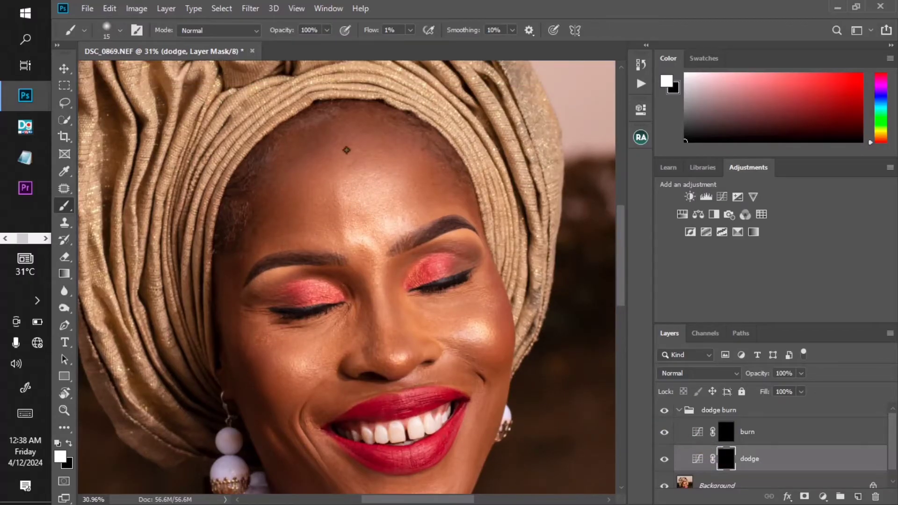
scroll(346, 149, "up", 1)
left_click_drag(401, 367, 399, 283)
scroll(401, 290, "down", 2)
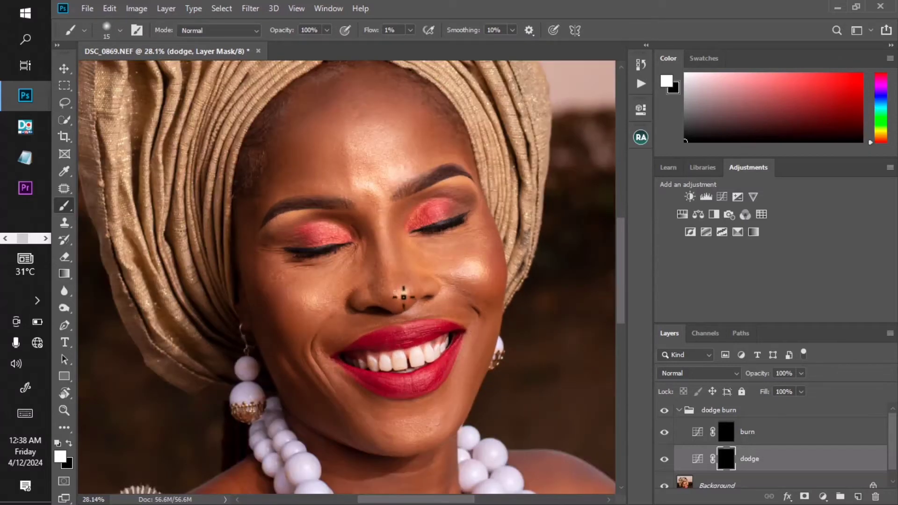
scroll(396, 278, "up", 1)
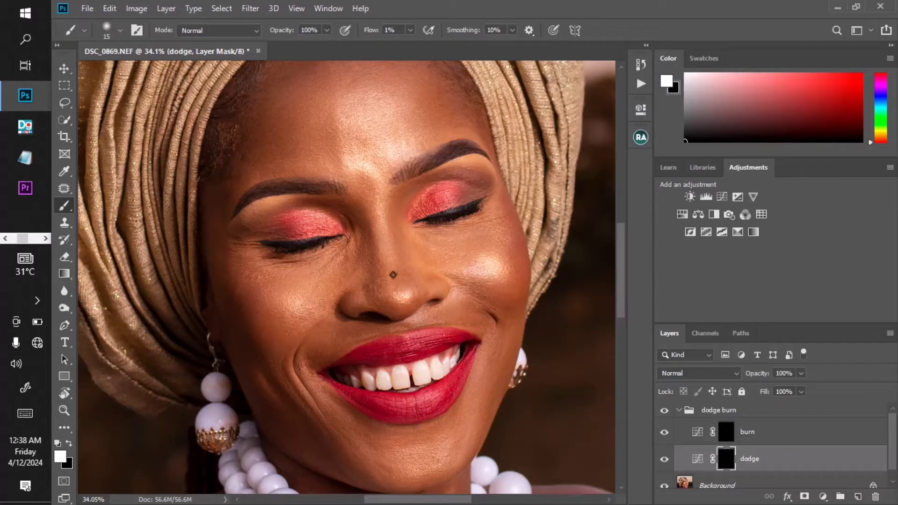
- Enlarge the brush and toggle the dodge layer's visibility to compare the face before and after
key("bracketright")
key("bracketright")
scroll(383, 288, "up", 1)
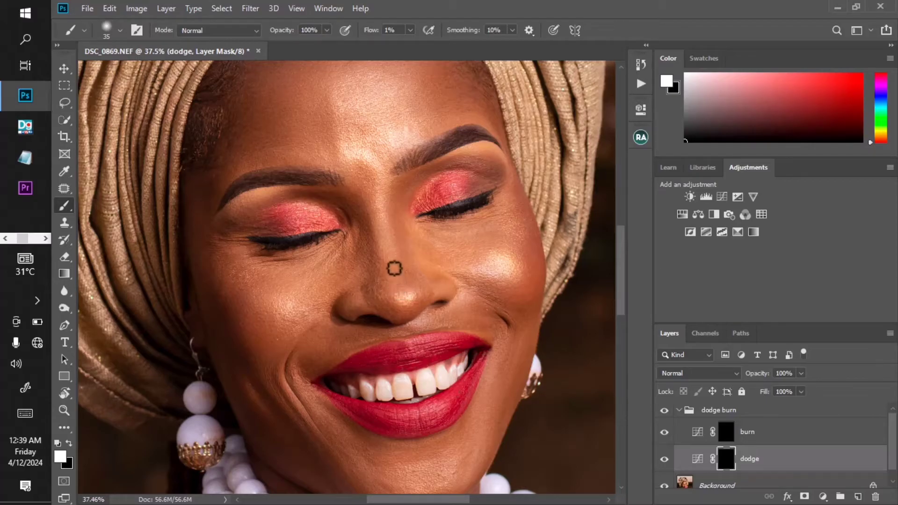
left_click(664, 459)
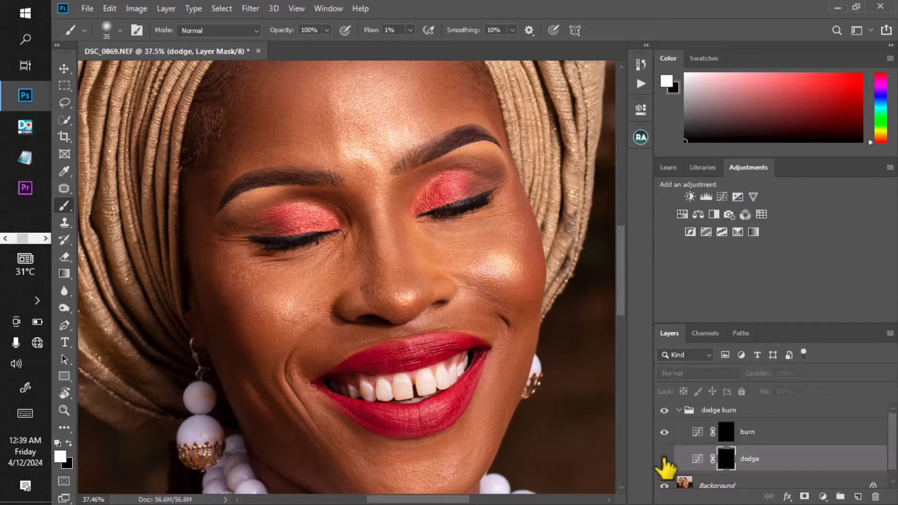
left_click(664, 461)
scroll(418, 280, "up", 2)
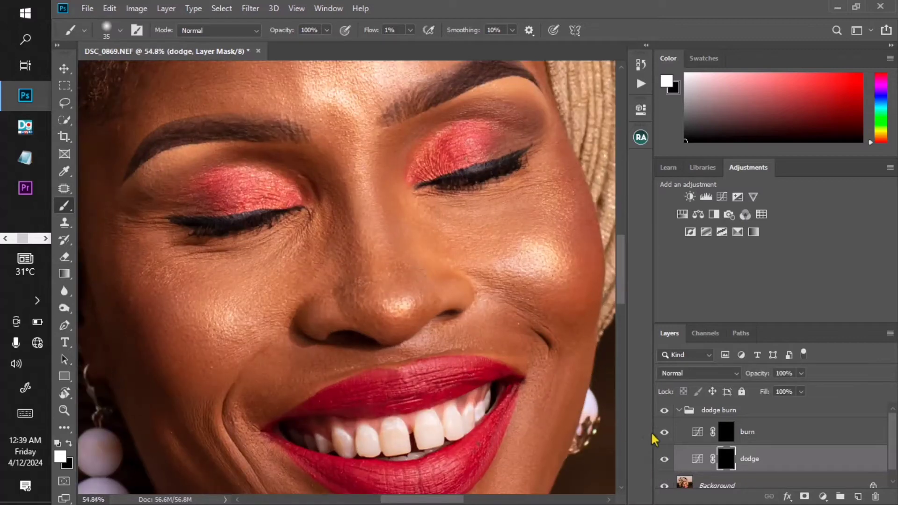
left_click(664, 459)
left_click(664, 460)
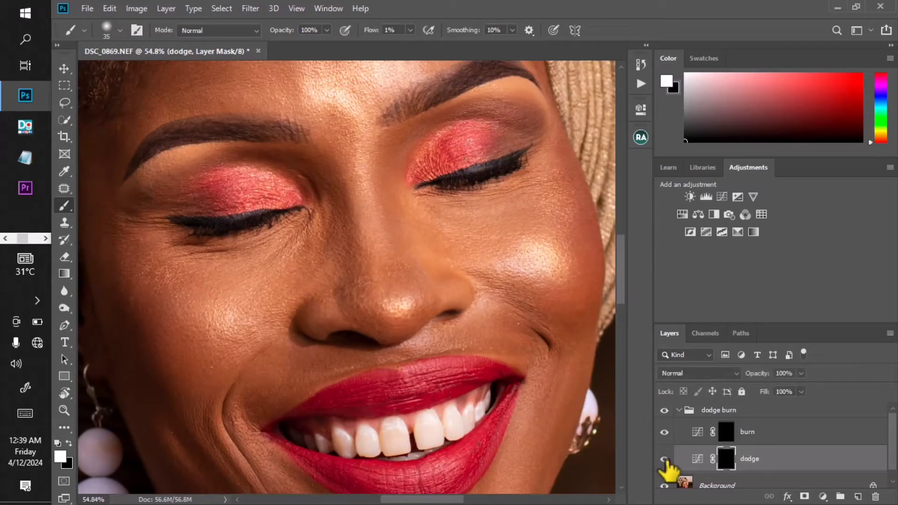
left_click(664, 460)
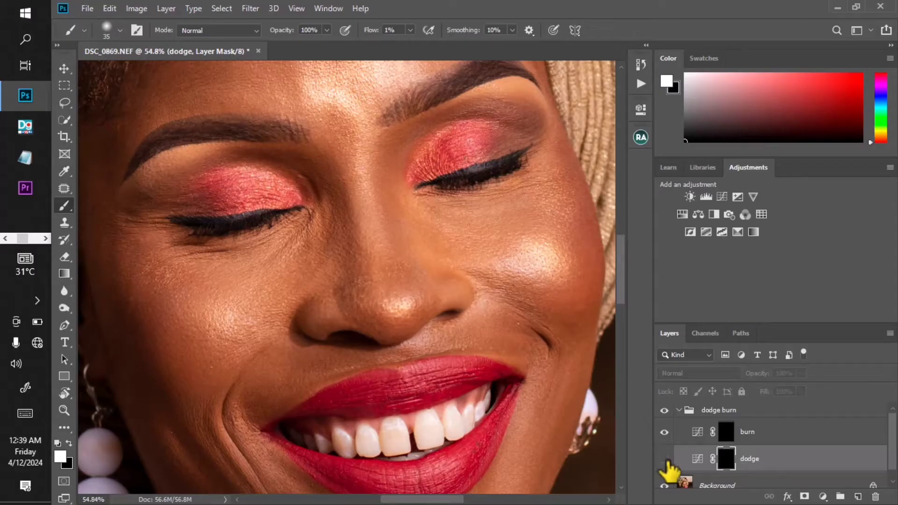
left_click(664, 459)
- Set the brush size to 25 and paint on the dodge mask under the left eye
key("bracketleft")
scroll(304, 257, "down", 2)
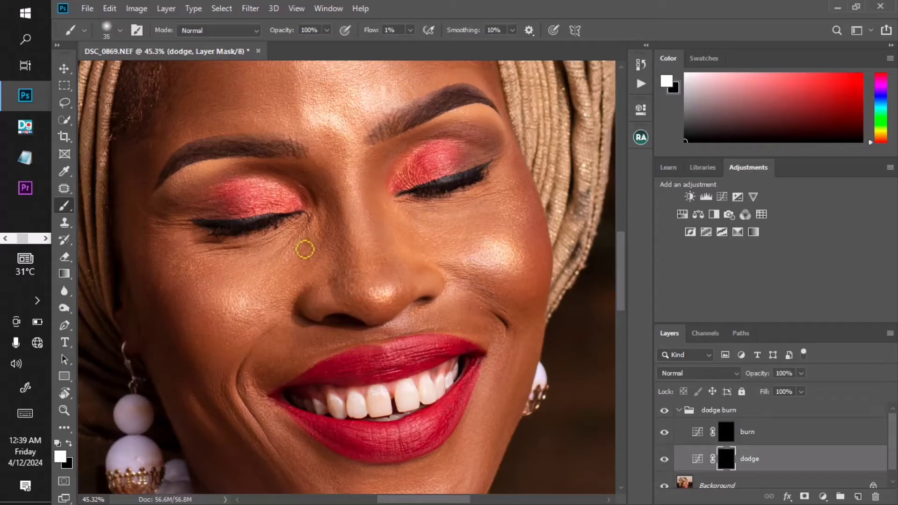
key("bracketleft")
scroll(301, 244, "up", 3)
key("bracketleft")
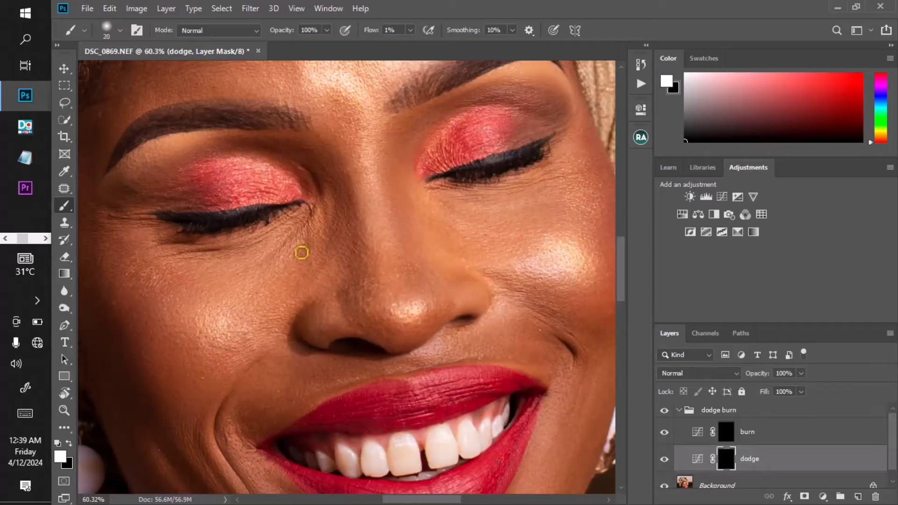
key("bracketright")
mouse_move(314, 270)
left_mouse_down()
mouse_move(338, 222)
mouse_move(323, 264)
left_mouse_up()
- Toggle the dodge layer's visibility to compare the brightened under-eye area
scroll(325, 259, "down", 1)
scroll(307, 248, "up", 2)
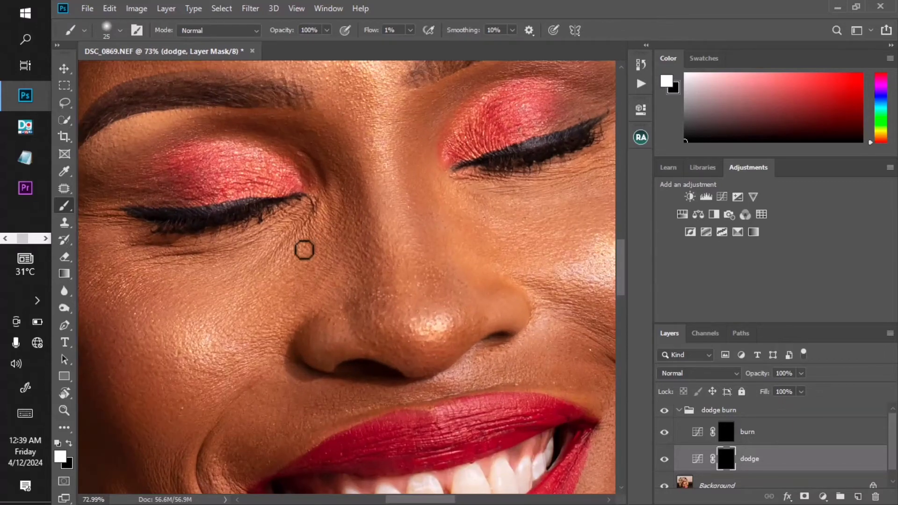
scroll(323, 270, "down", 2)
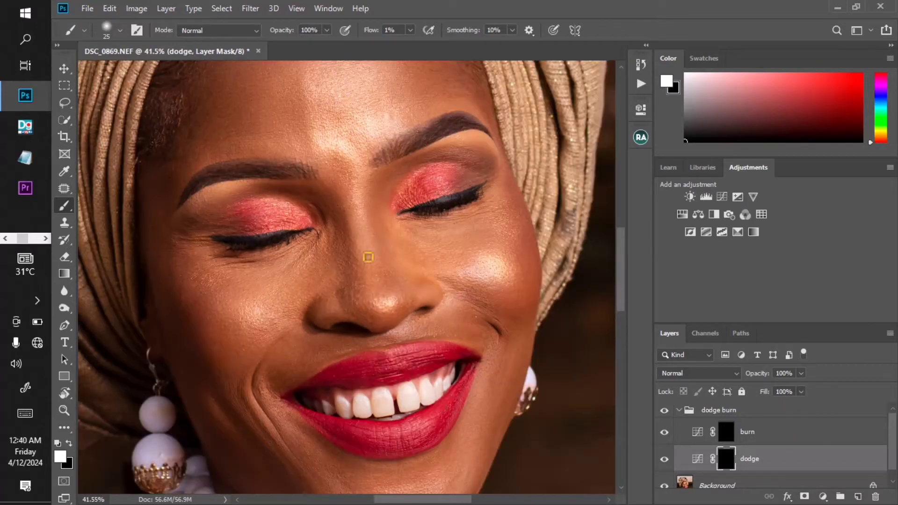
scroll(357, 260, "up", 1)
left_click(664, 459)
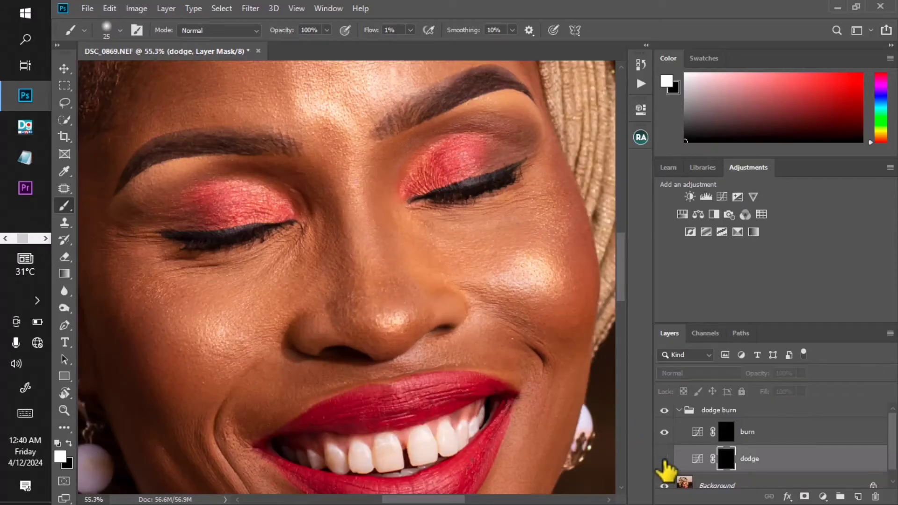
left_click(664, 460)
scroll(333, 286, "up", 1)
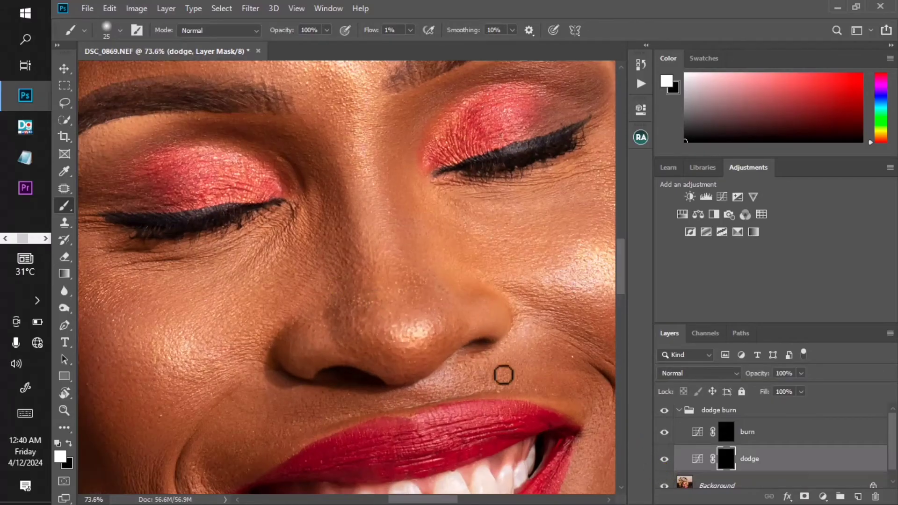
- Toggle the dodge layer's visibility again to compare the retouched face at a wider view
left_click(664, 459)
left_click(664, 459)
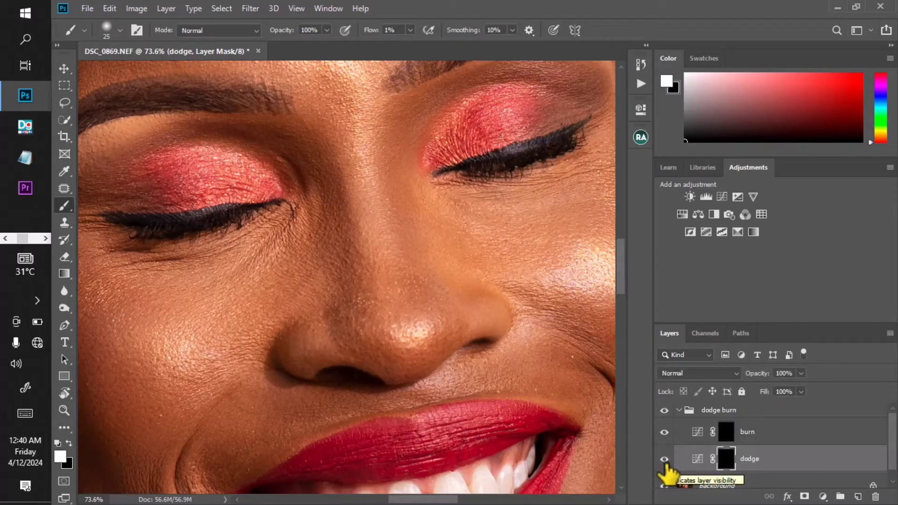
left_click(664, 459)
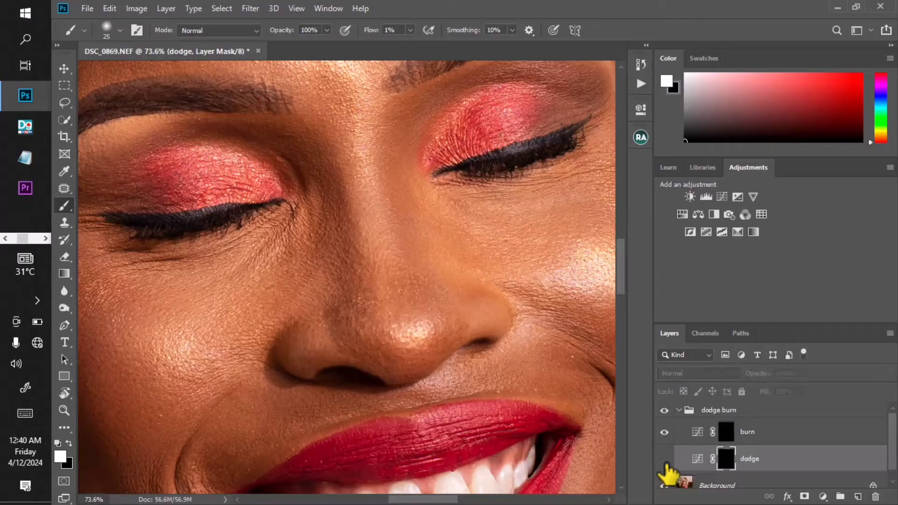
left_click(664, 461)
scroll(338, 260, "down", 3)
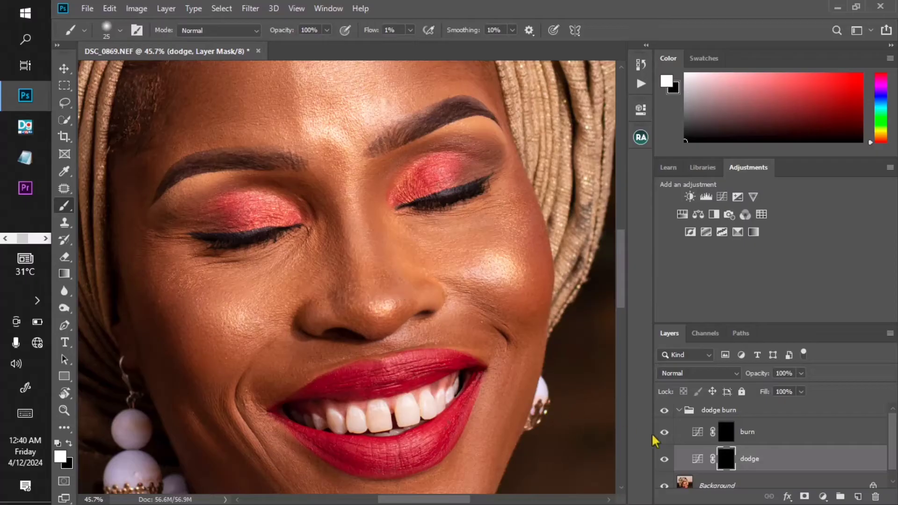
- Collapse the dodge burn group and add a Levels adjustment layer above it
left_click(681, 411)
left_click(678, 410)
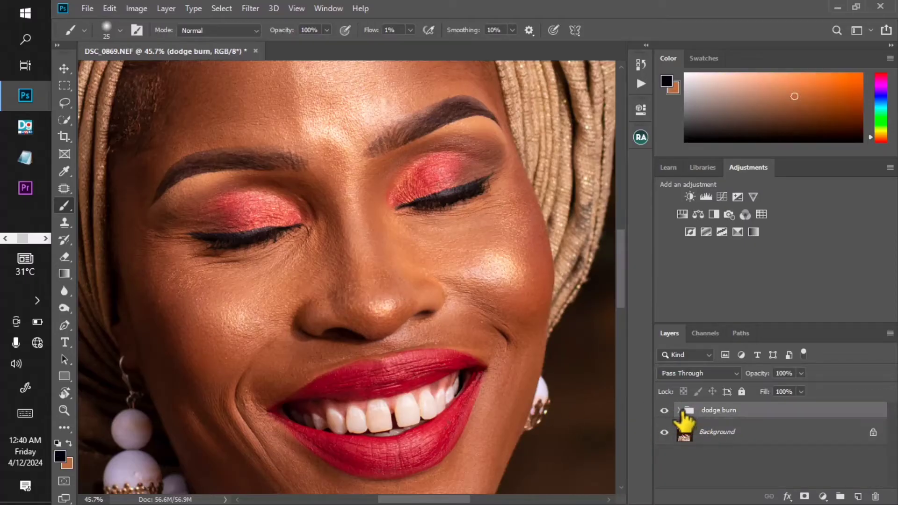
left_click(706, 199)
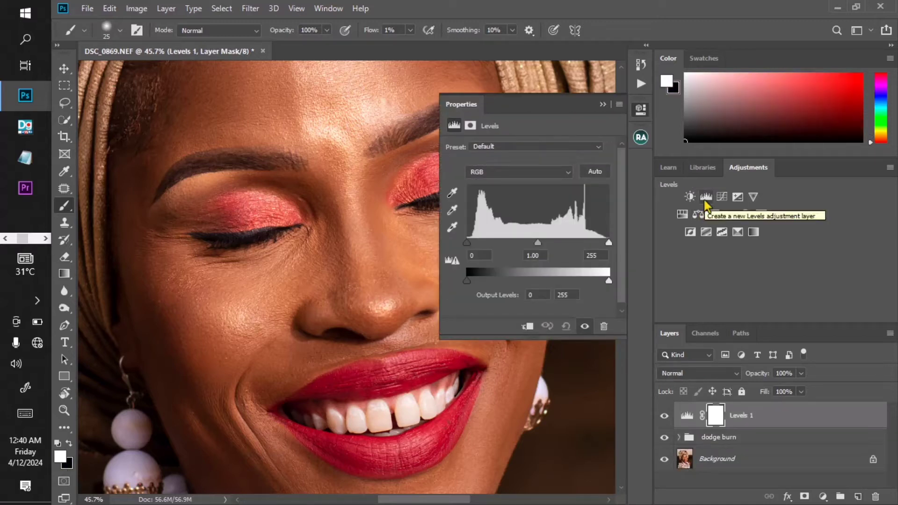
left_click(604, 104)
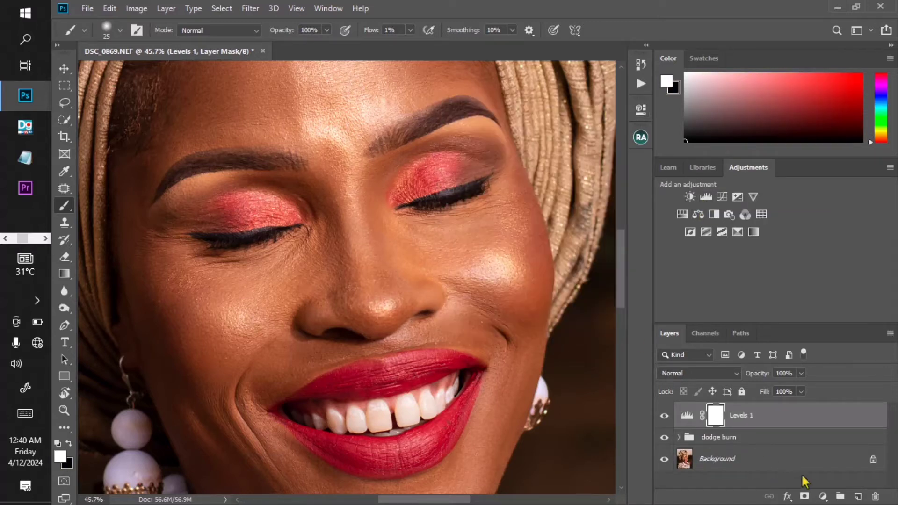
- Select the dodge burn group and add a Gradient Map adjustment layer directly above it
left_click(737, 437)
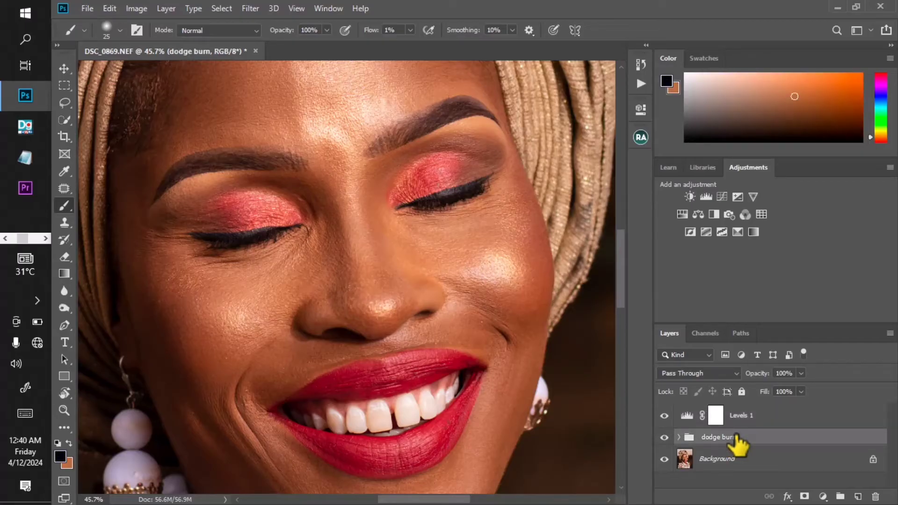
left_click(752, 232)
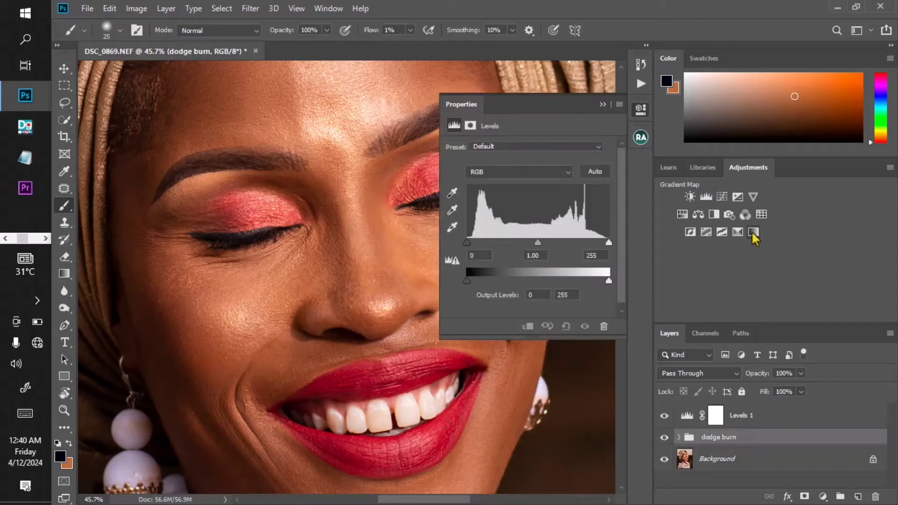
left_click(753, 233)
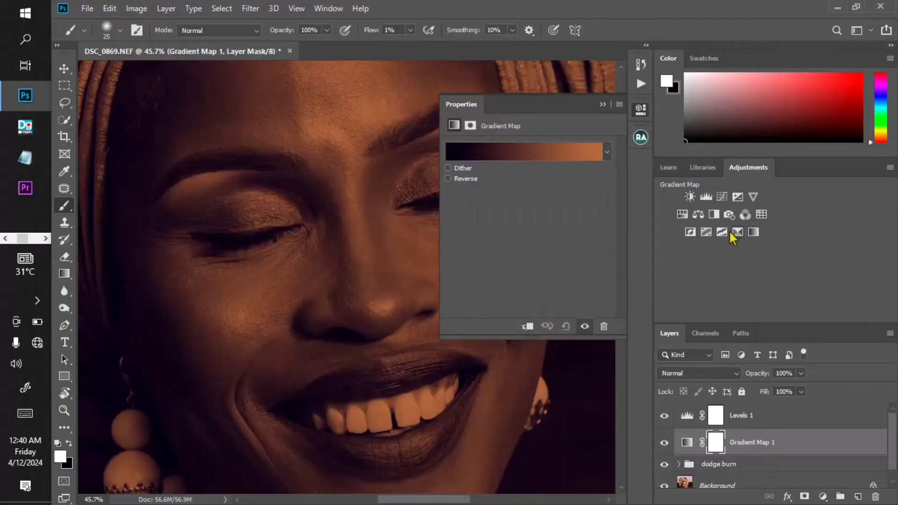
- Set the gradient map to the black-to-white preset and enable Reverse to invert the tones
left_click(606, 151)
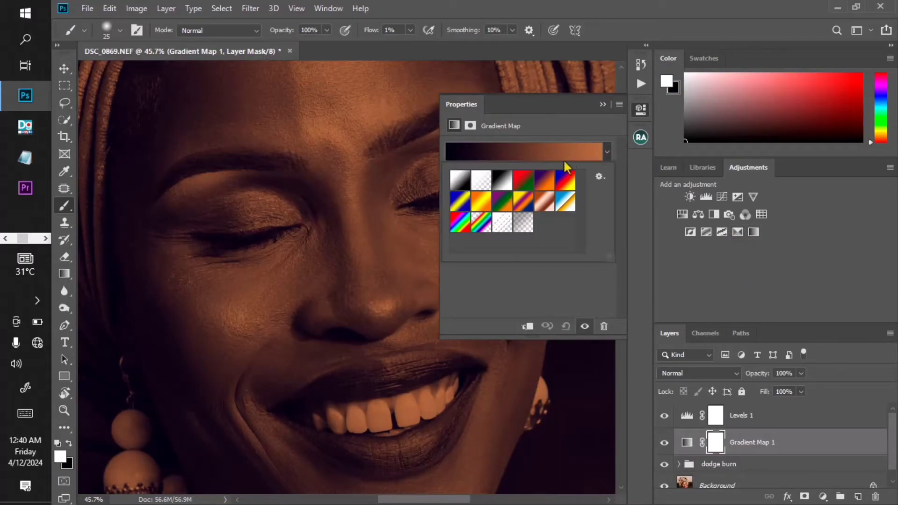
left_click(508, 185)
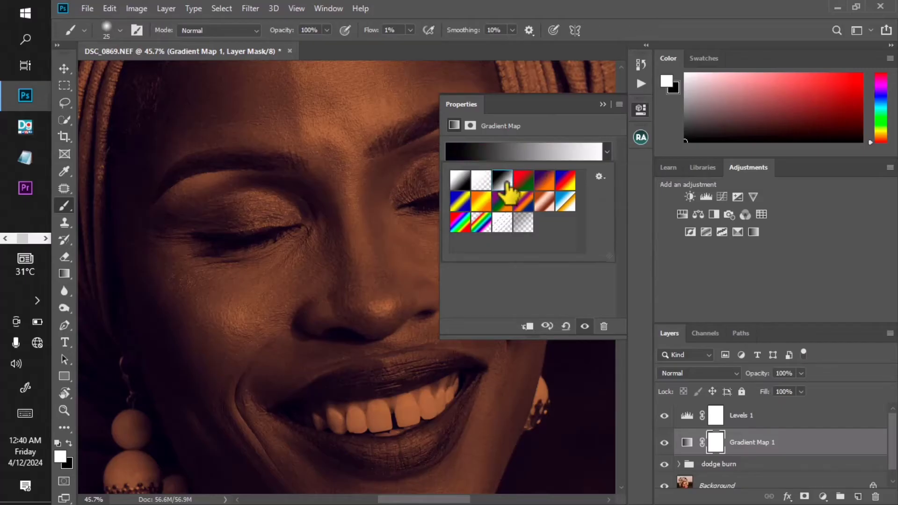
left_click(467, 126)
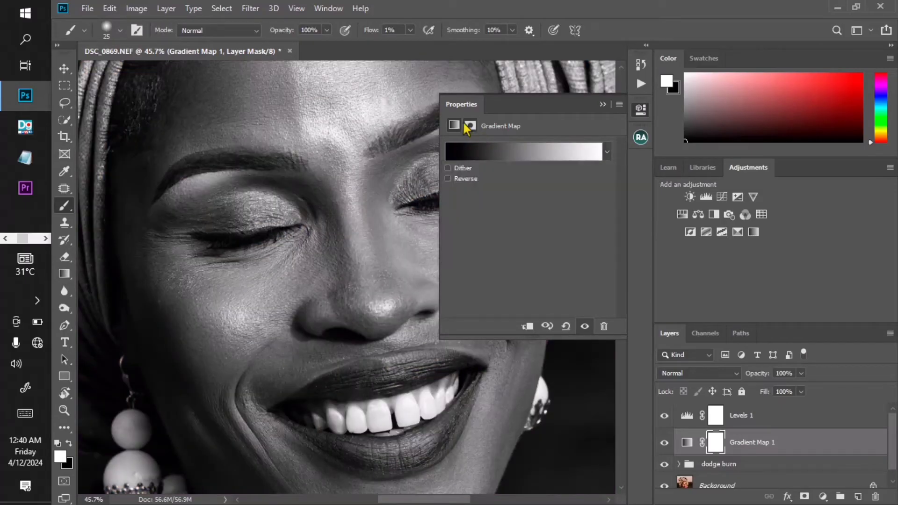
left_click(448, 123)
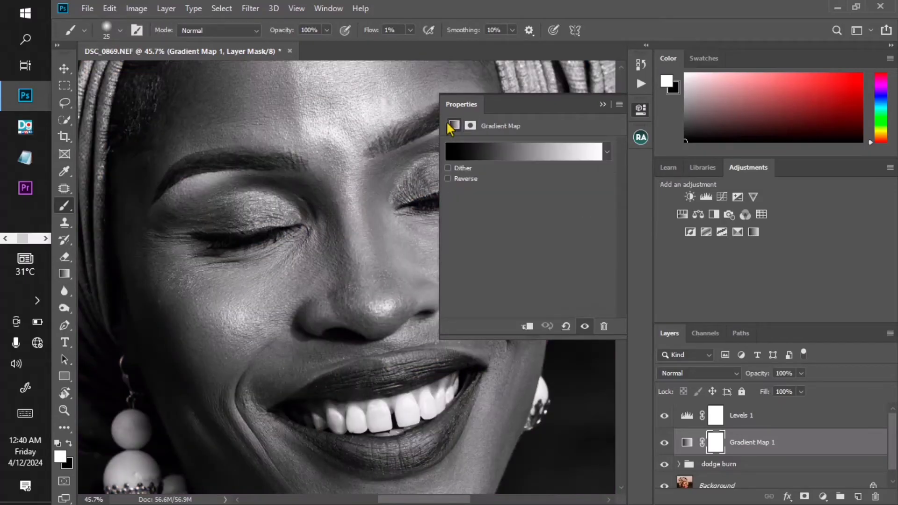
left_click(447, 179)
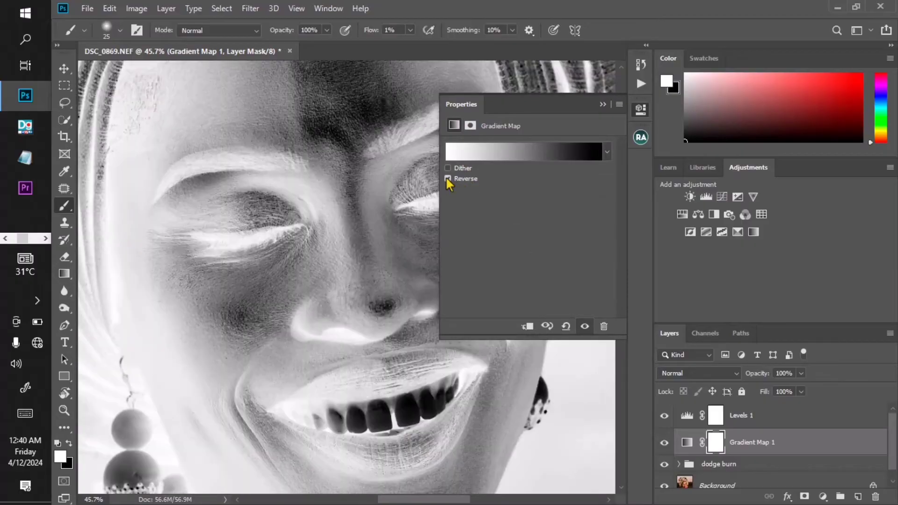
left_click(602, 104)
- Toggle the Levels and Gradient Map layers' visibility to compare the inverted view with the photo
scroll(440, 154, "down", 5)
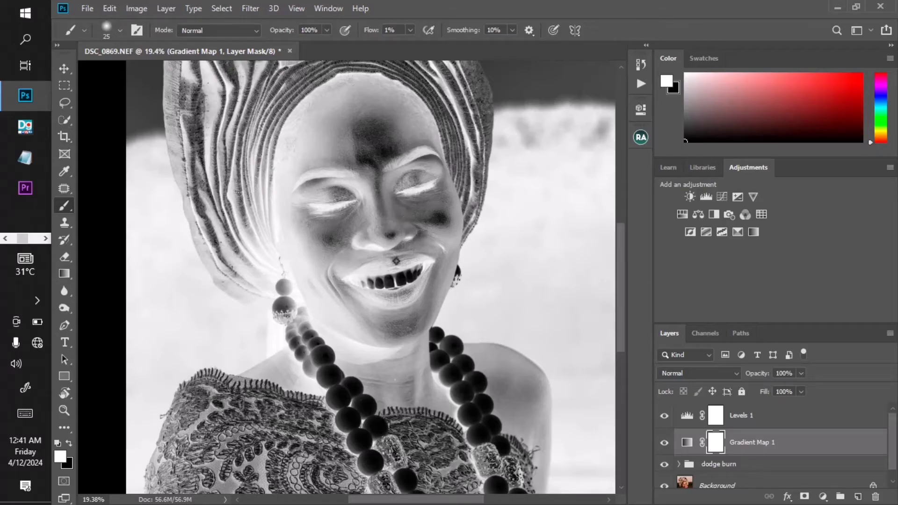
scroll(396, 260, "up", 3)
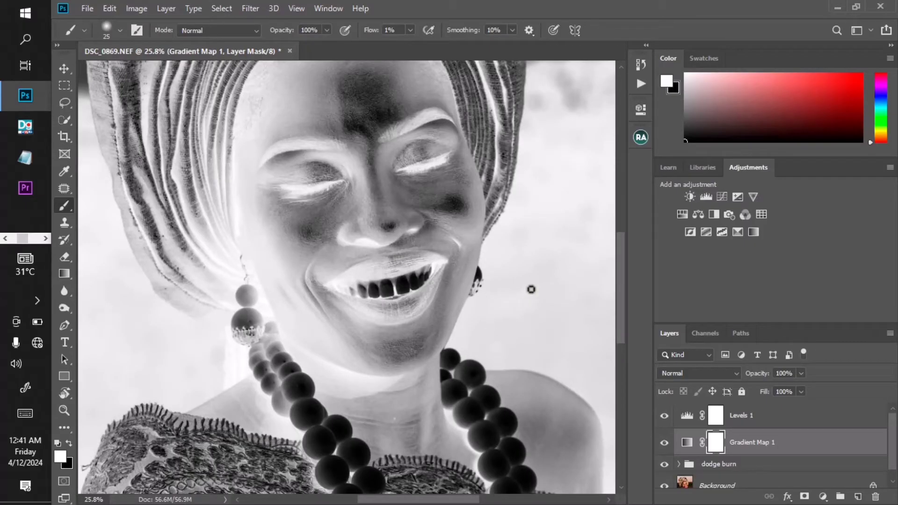
left_click(664, 416)
left_click(664, 442)
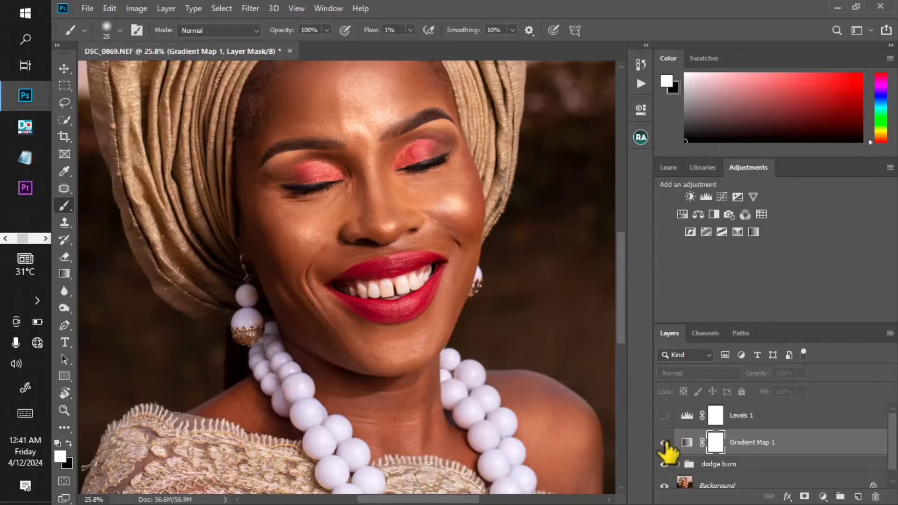
left_click(664, 442)
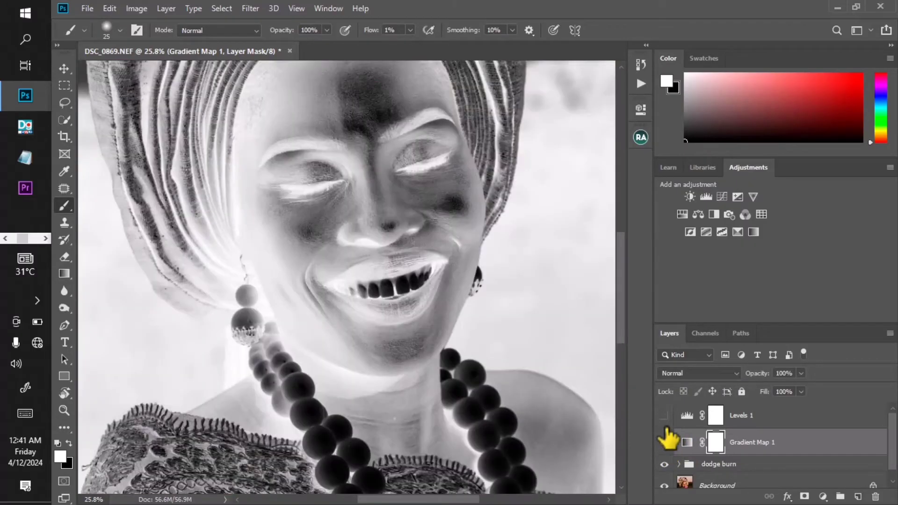
- Group the Levels 1 and Gradient Map 1 layers into a new group
left_click(797, 418)
left_click(795, 447, "shift")
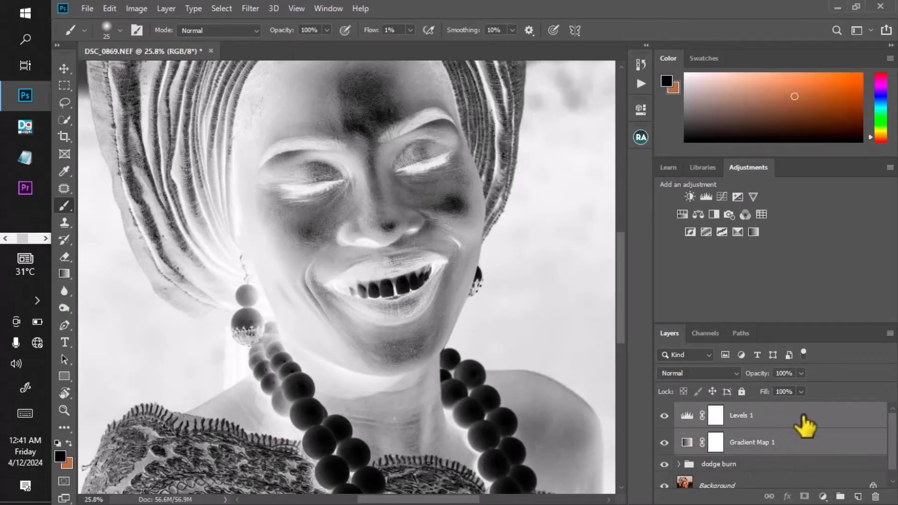
left_click_drag(802, 425, 837, 494)
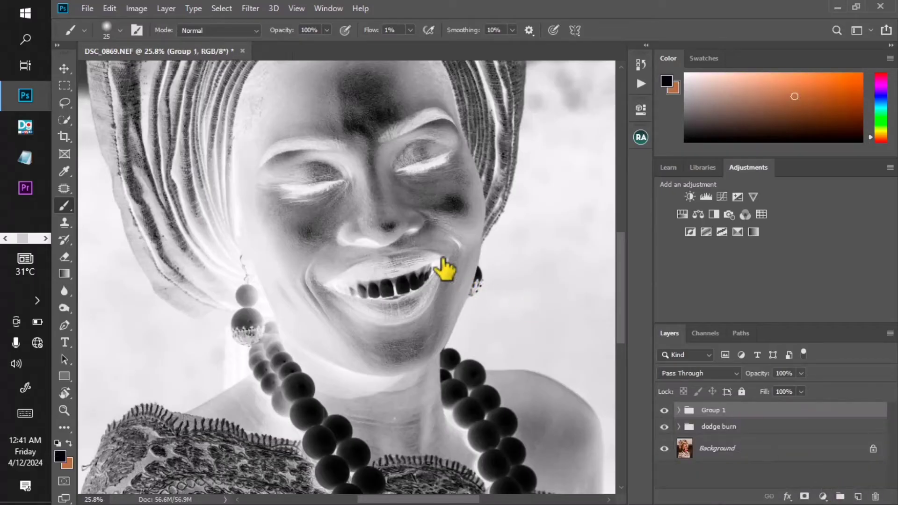
- Toggle Group 1's visibility to compare the inverted helper view with the original portrait
left_click(664, 410)
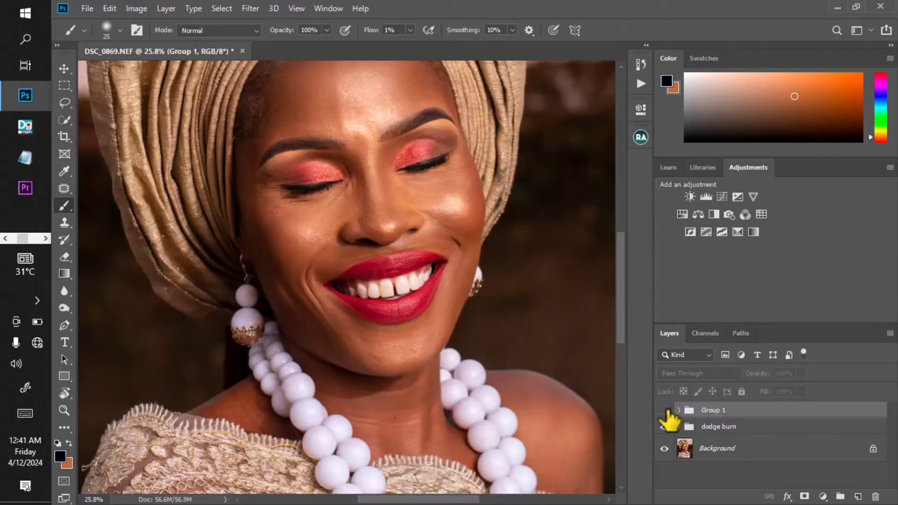
left_click(664, 410)
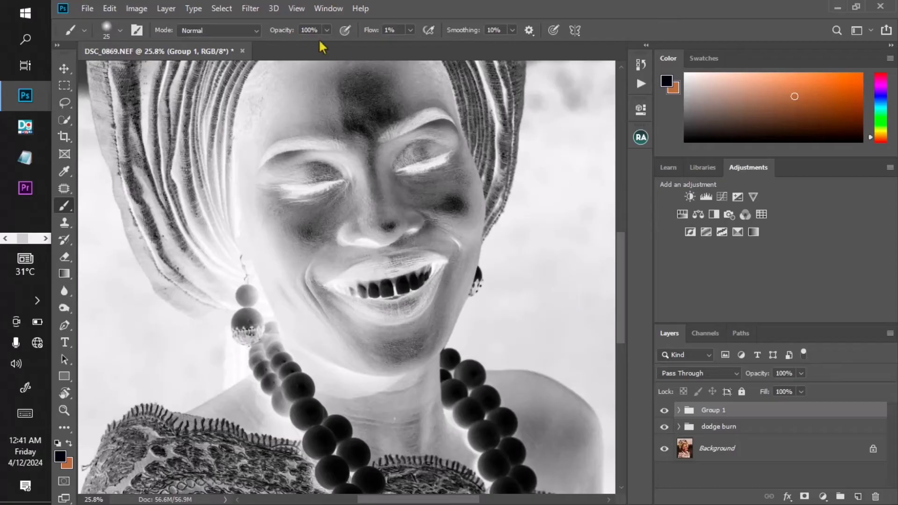
scroll(388, 243, "down", 2)
scroll(360, 158, "up", 4)
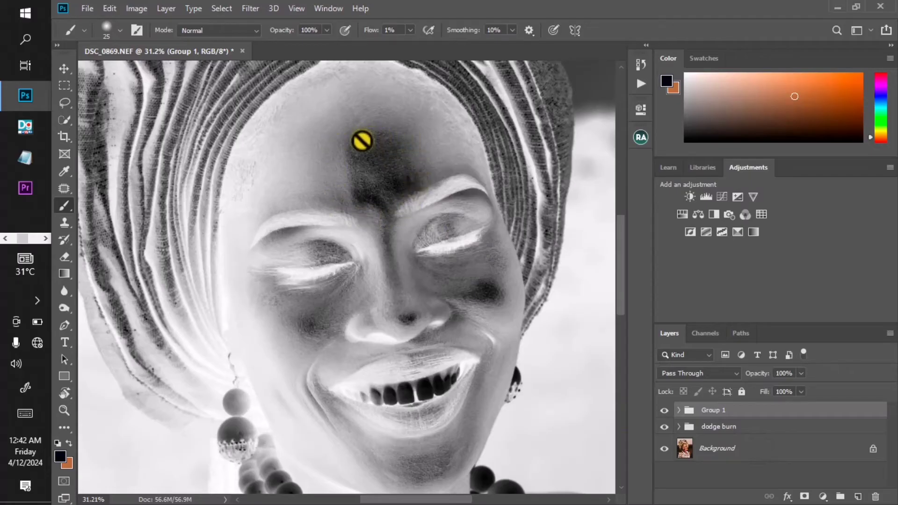
left_click(664, 411)
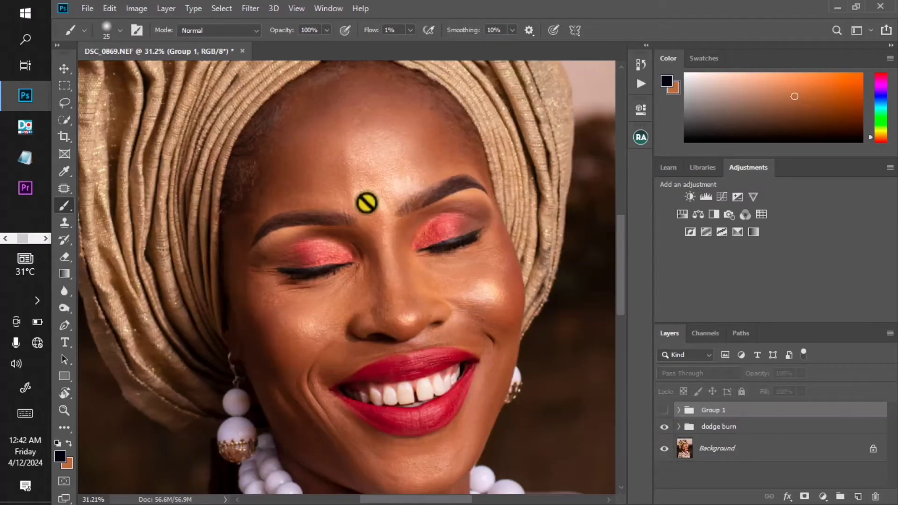
left_click(664, 410)
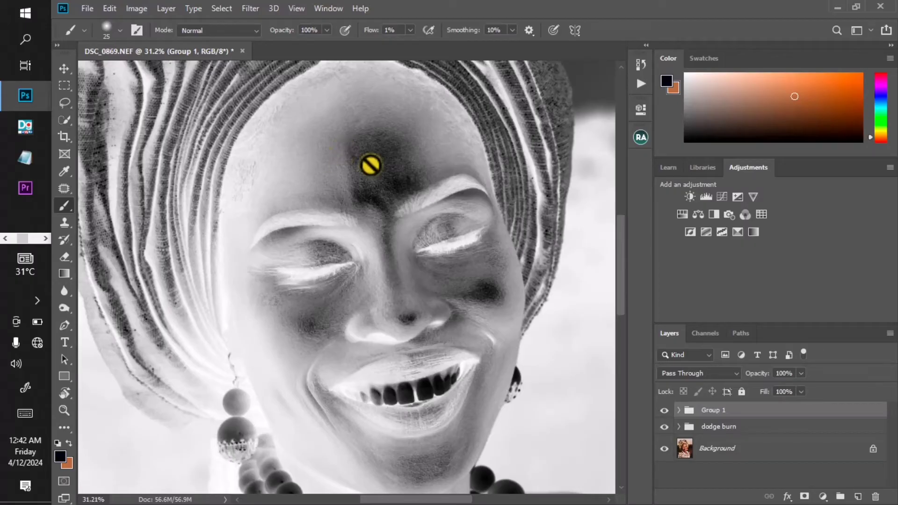
- Open Levels 1 inside Group 1 and set its input levels to 31, 0.88 and 255 for more contrast
scroll(421, 239, "down", 2)
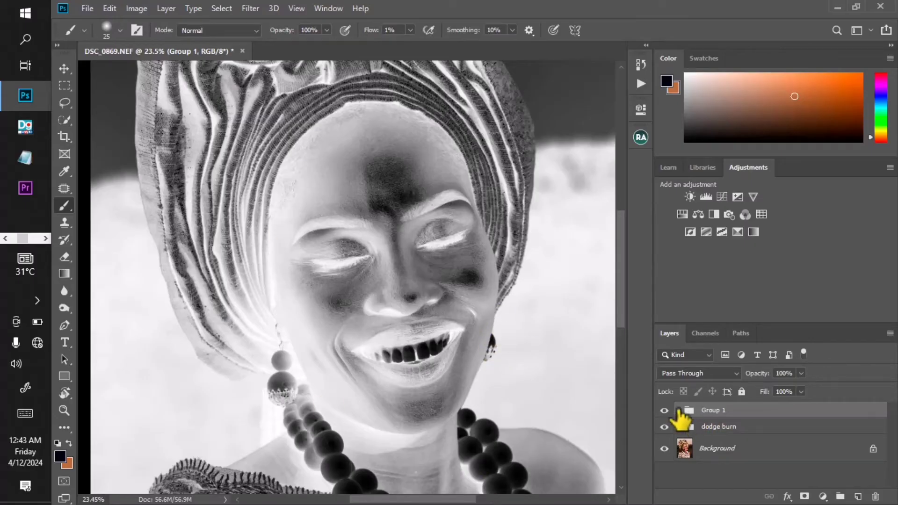
left_click(678, 411)
left_click(726, 431)
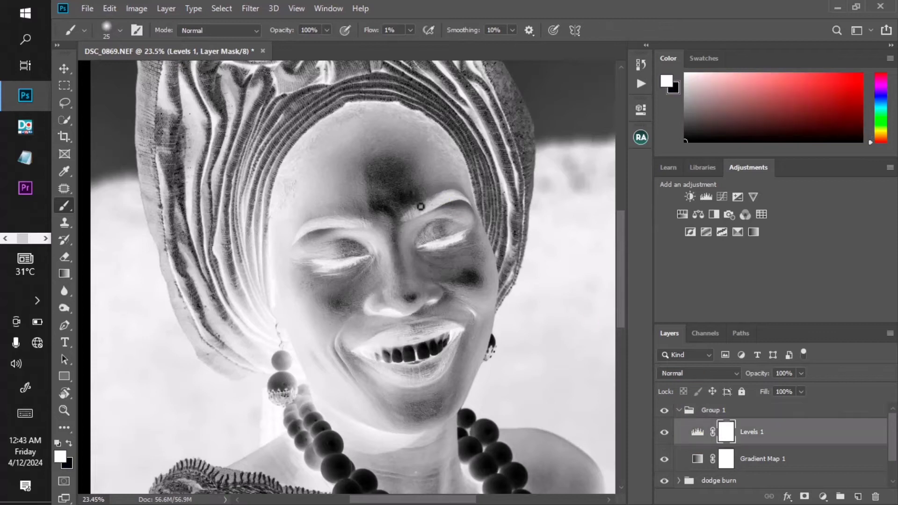
double_click(697, 431)
left_click_drag(537, 99, 569, 89)
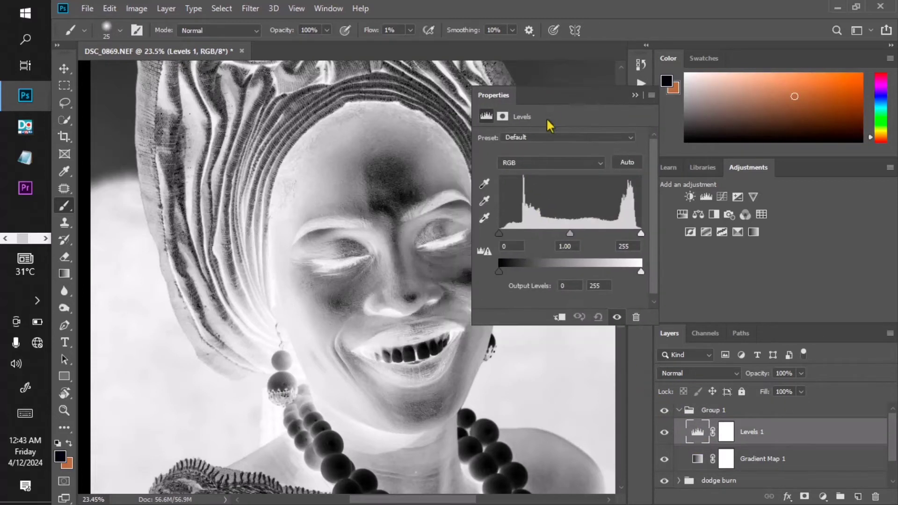
left_click_drag(573, 235, 584, 235)
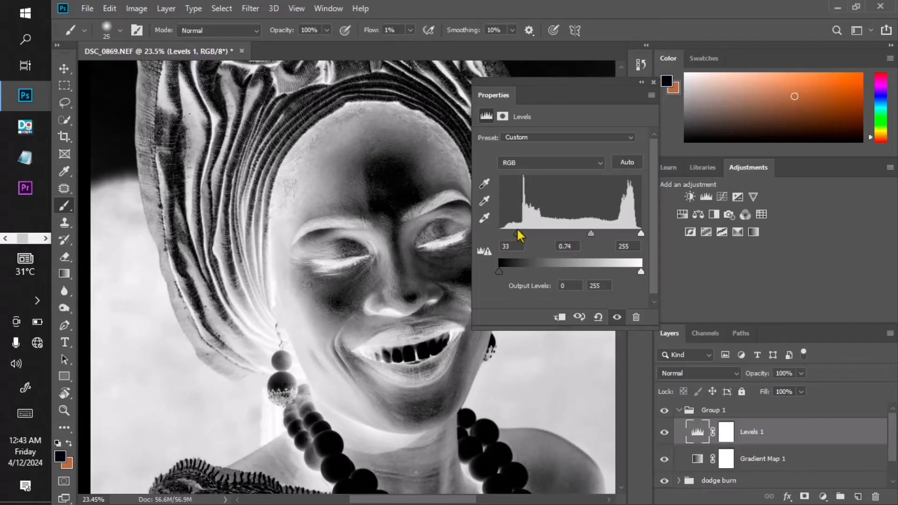
left_click_drag(436, 246, 389, 238)
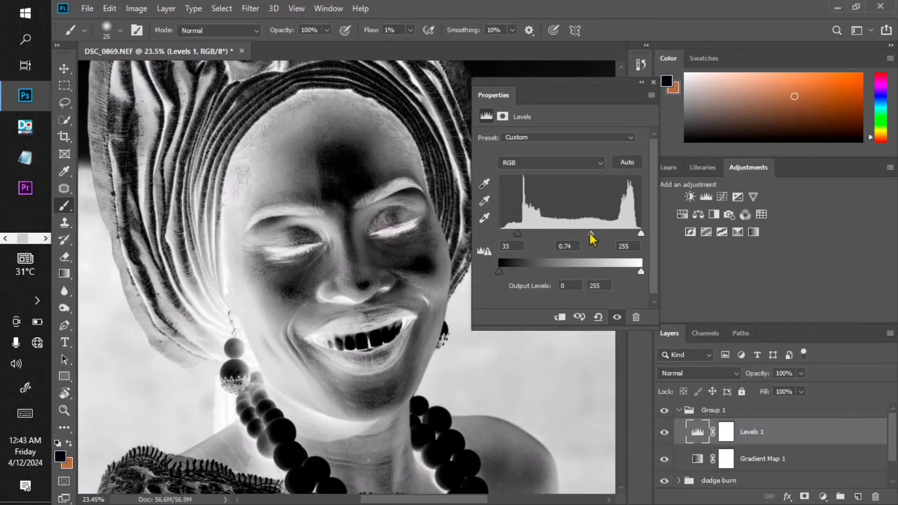
left_click_drag(592, 240, 598, 240)
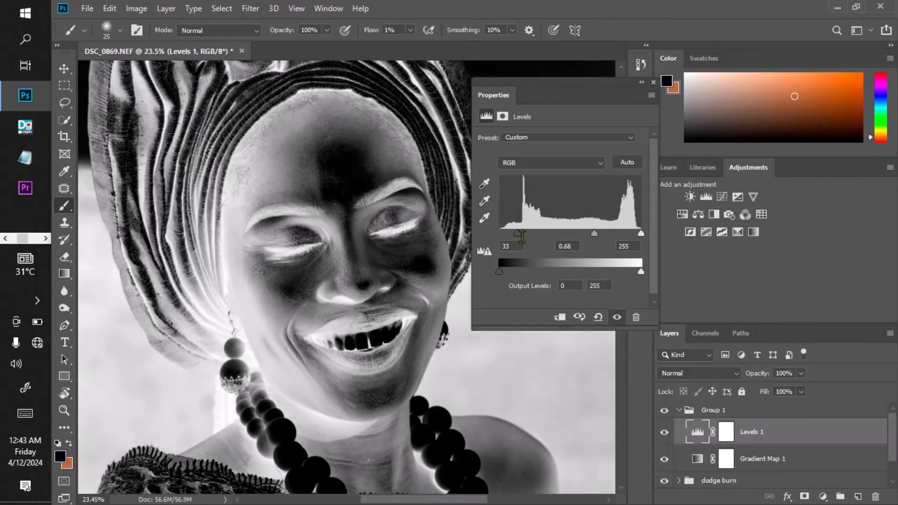
left_click_drag(517, 234, 515, 234)
left_click_drag(589, 239, 583, 231)
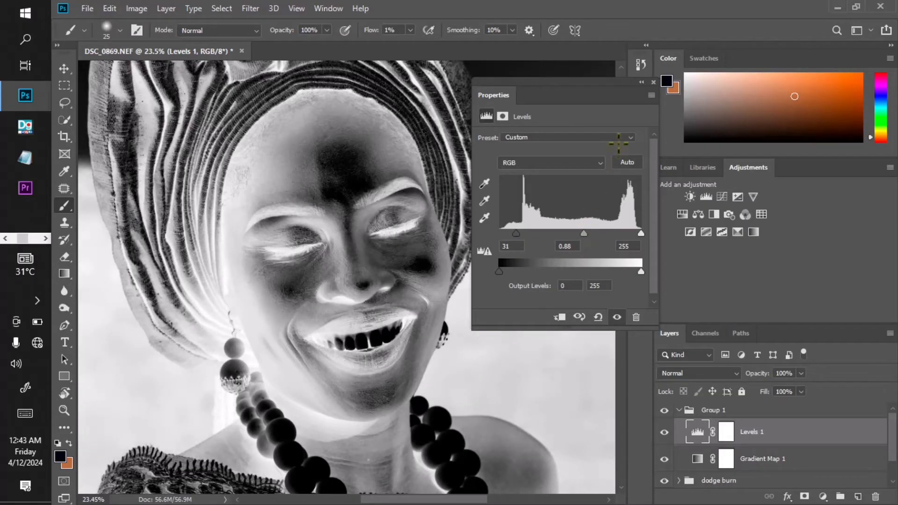
left_click(641, 83)
- Collapse Group 1 and examine the inverted view around the chin and lower face
scroll(407, 290, "down", 1)
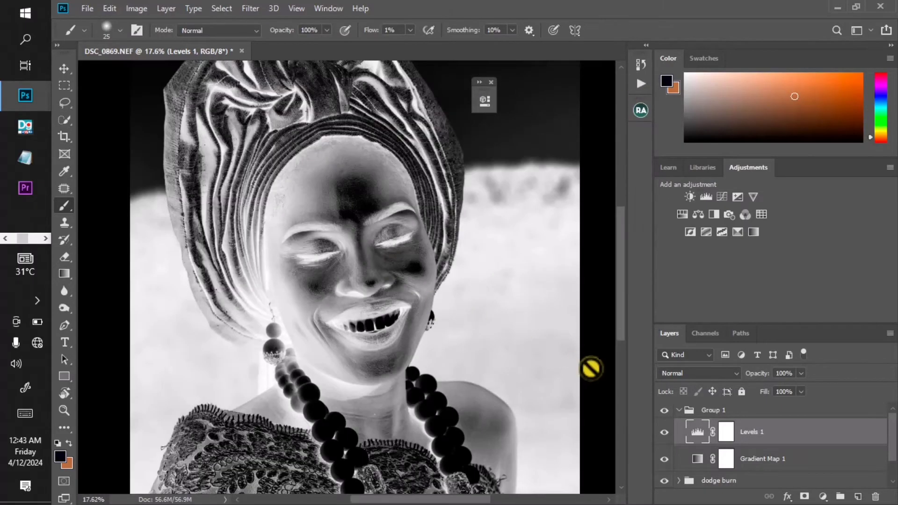
left_click(678, 410)
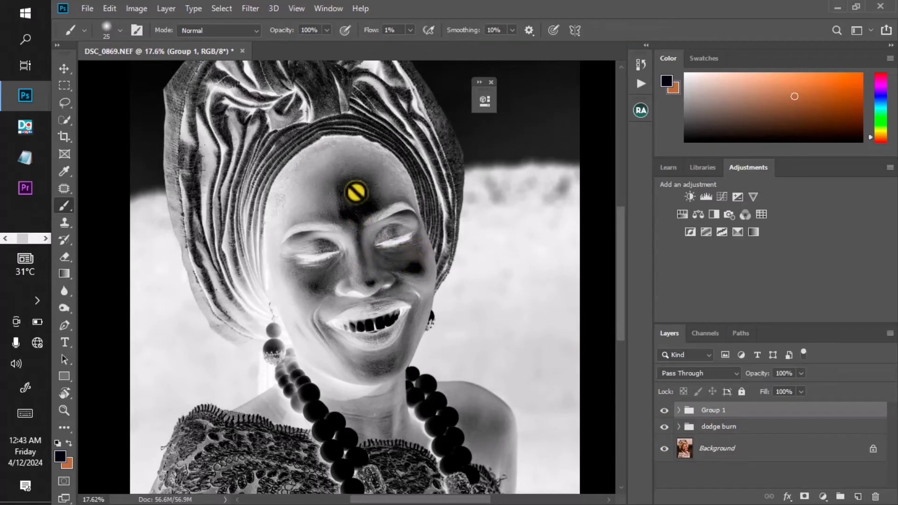
scroll(392, 359, "up", 3)
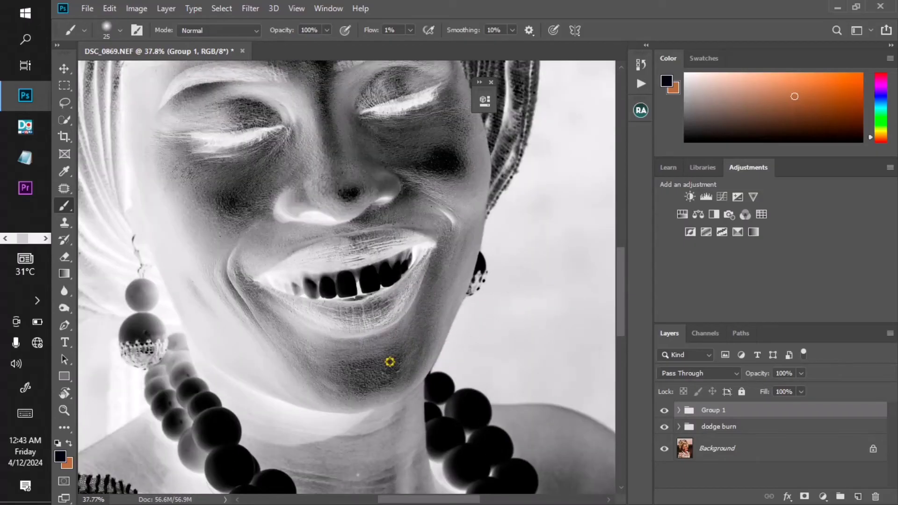
left_click_drag(395, 371, 399, 353)
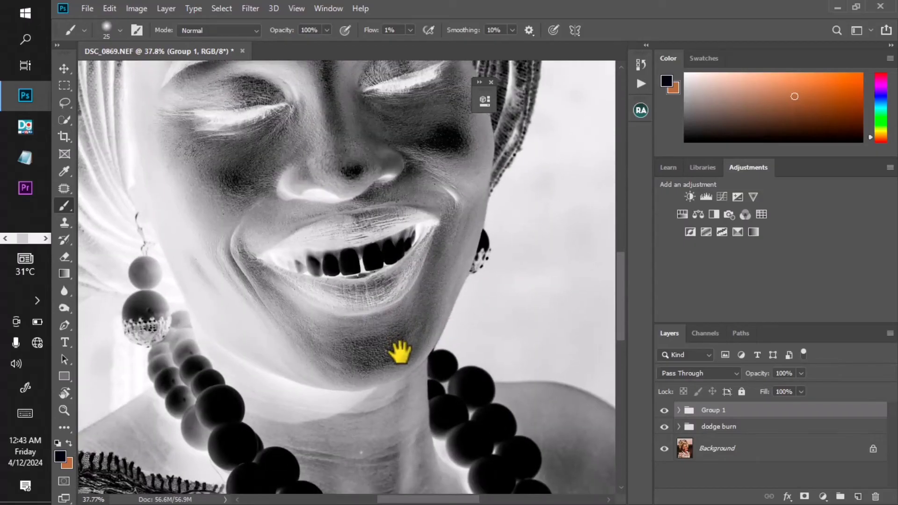
- Expand the dodge burn group and select the mask of the dodge curves layer
left_click_drag(399, 208, 374, 317)
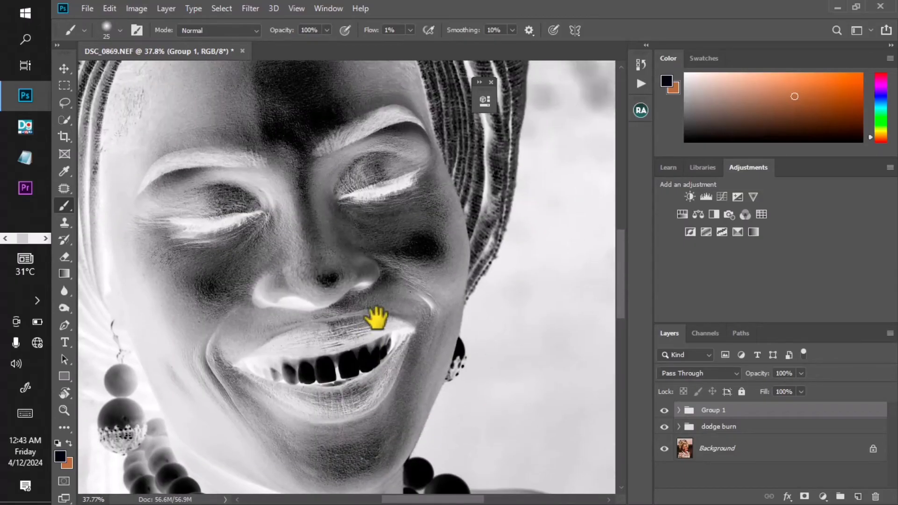
left_click_drag(487, 86, 636, 150)
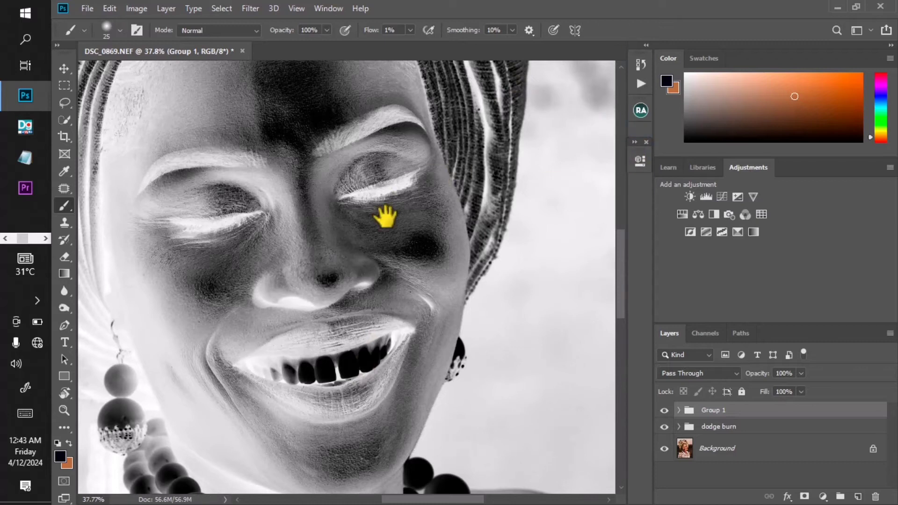
left_click_drag(387, 214, 396, 218)
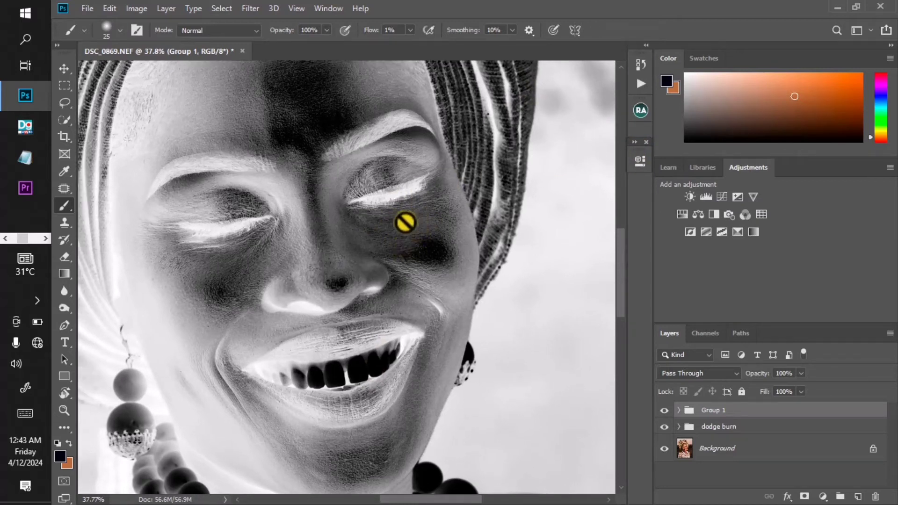
left_click(679, 433)
left_click(678, 427)
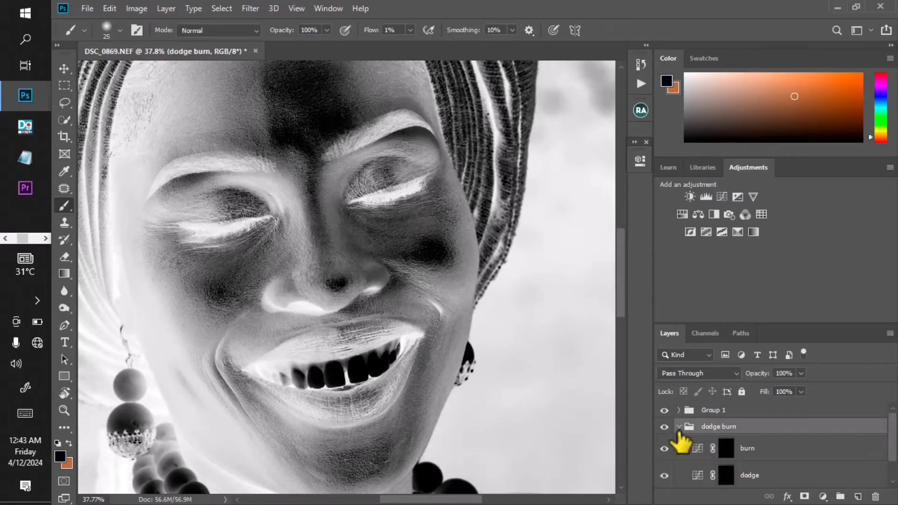
scroll(681, 440, "down", 1)
left_click(728, 462)
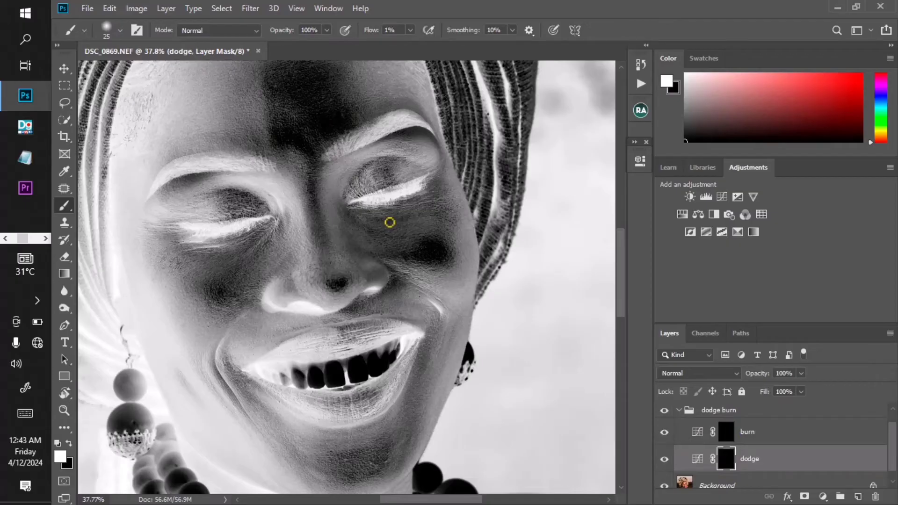
- Resize the brush while zoomed in on the cheek, then collapse the dodge burn group
scroll(390, 223, "up", 1)
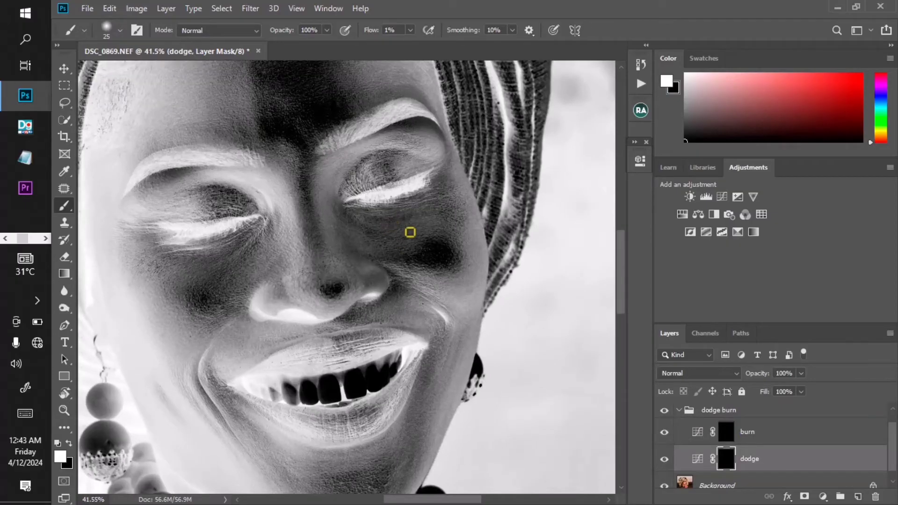
key("bracketright")
scroll(405, 247, "up", 3)
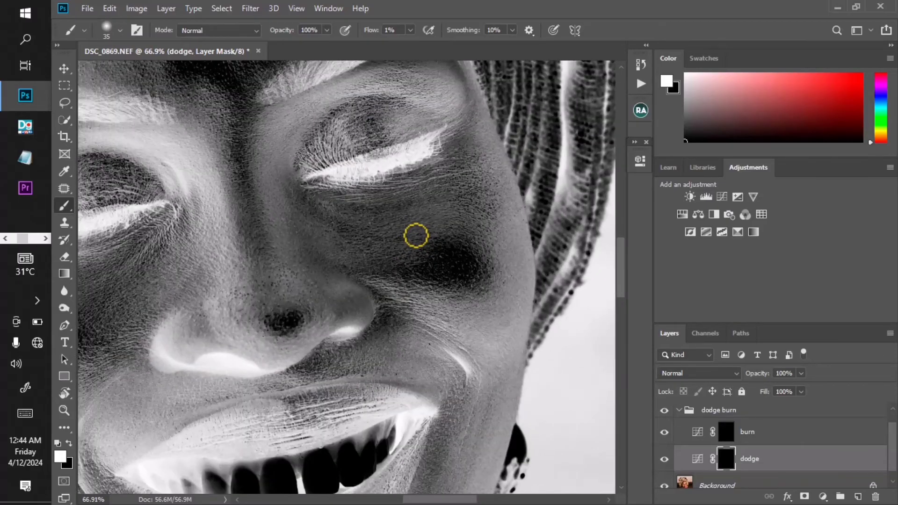
scroll(416, 235, "up", 1)
key("bracketleft")
key("bracketleft")
key("bracketleft")
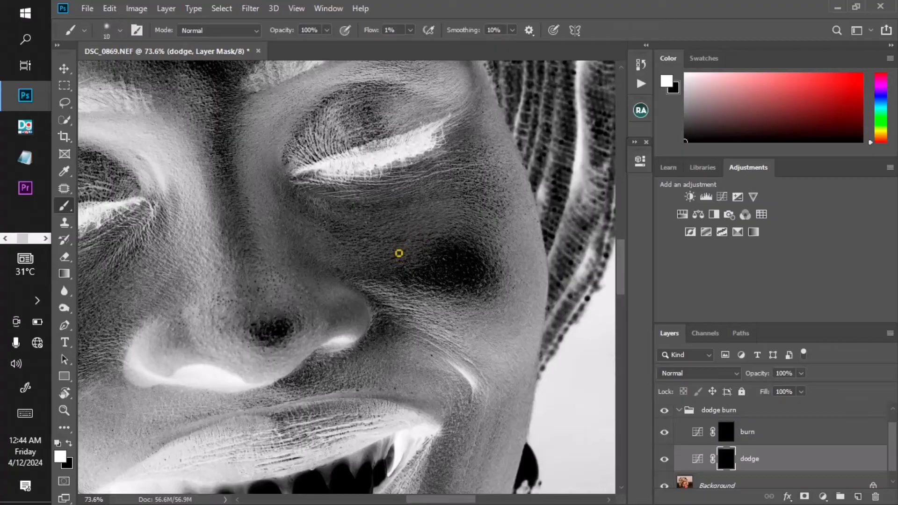
key("bracketright")
key("bracketright")
left_click(687, 411)
key("ctrl+g")
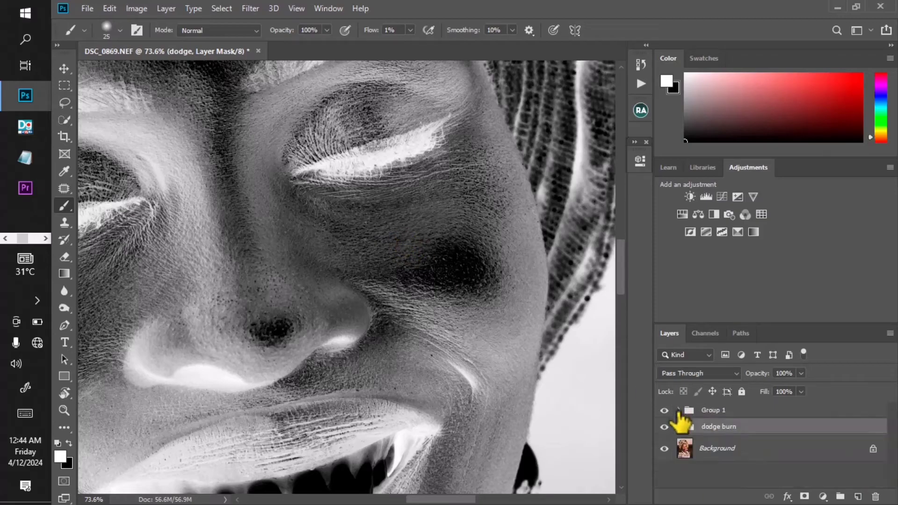
- Toggle Group 1's visibility to compare the colour portrait with the inverted helper view
left_click(664, 410)
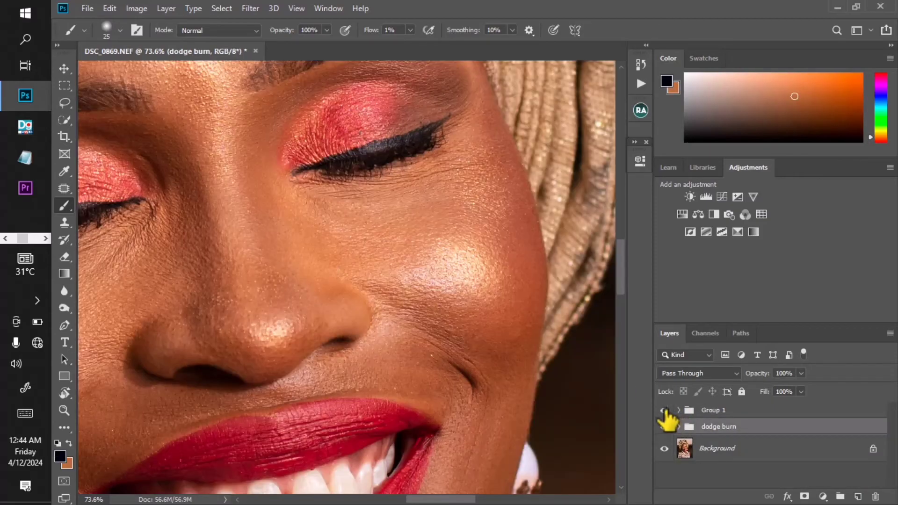
left_click(664, 410)
left_click(664, 410)
left_click(664, 410)
- Reopen the dodge mask with white as foreground and paint a short stroke below the right eye with a 20 px brush
key("bracketright")
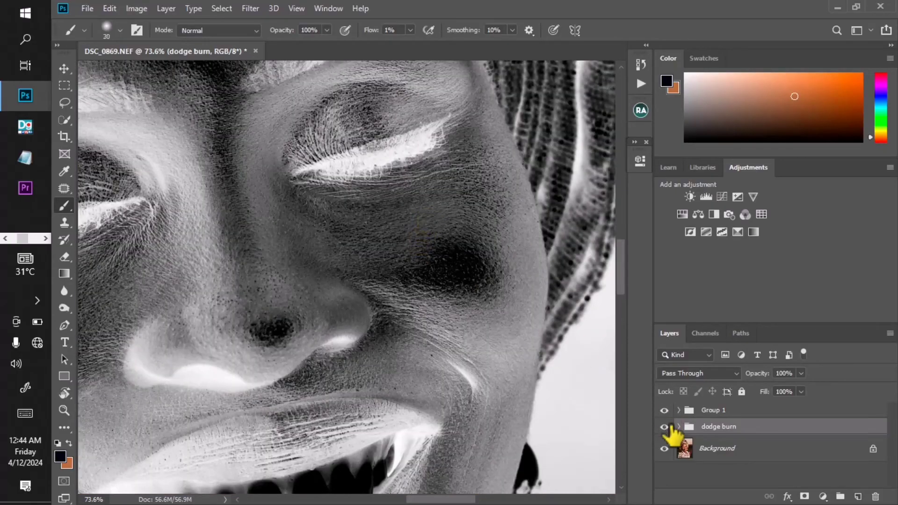
left_click(678, 426)
left_click(728, 480)
key("d")
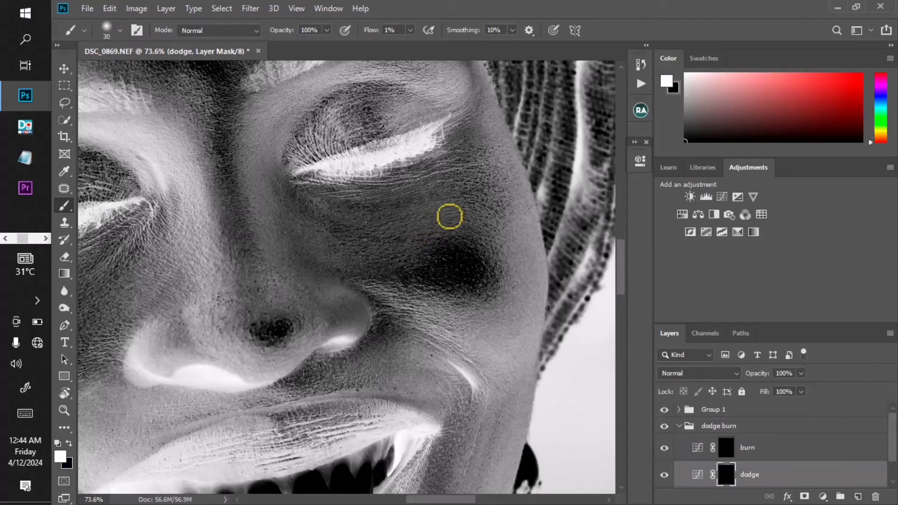
key("bracketleft")
scroll(420, 208, "up", 2)
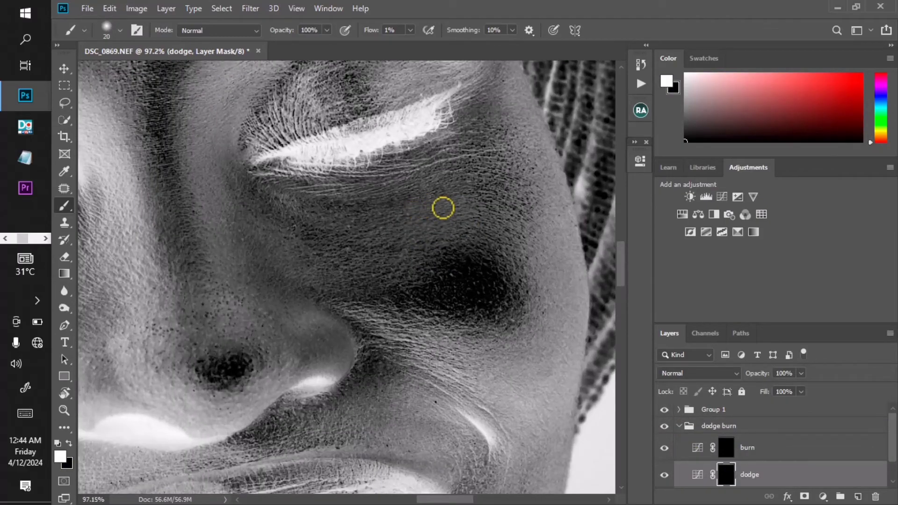
mouse_move(443, 208)
left_mouse_down()
mouse_move(455, 219)
mouse_move(432, 206)
mouse_move(449, 205)
mouse_move(439, 234)
left_mouse_up()
- Toggle the dodge layer's visibility repeatedly to compare the painted area on the cheek
key("]")
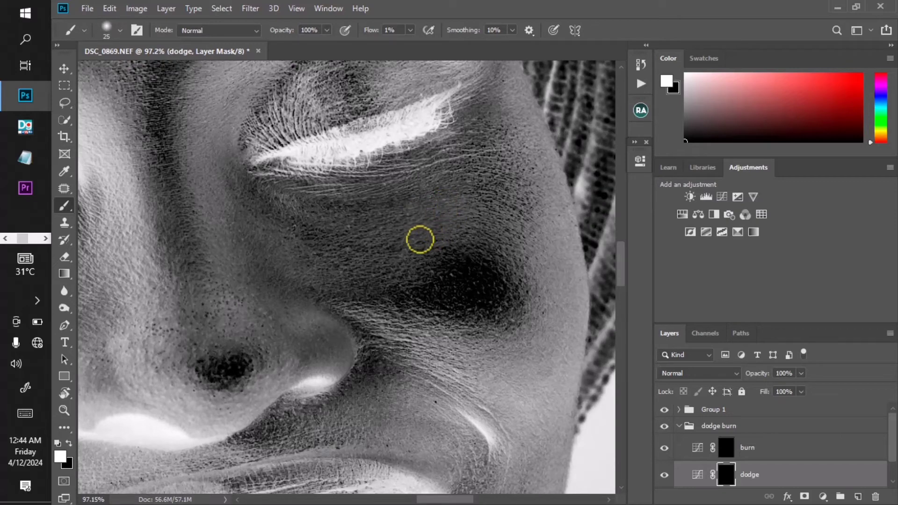
scroll(409, 315, "down", 3)
scroll(408, 326, "up", 1)
scroll(408, 326, "up", 1)
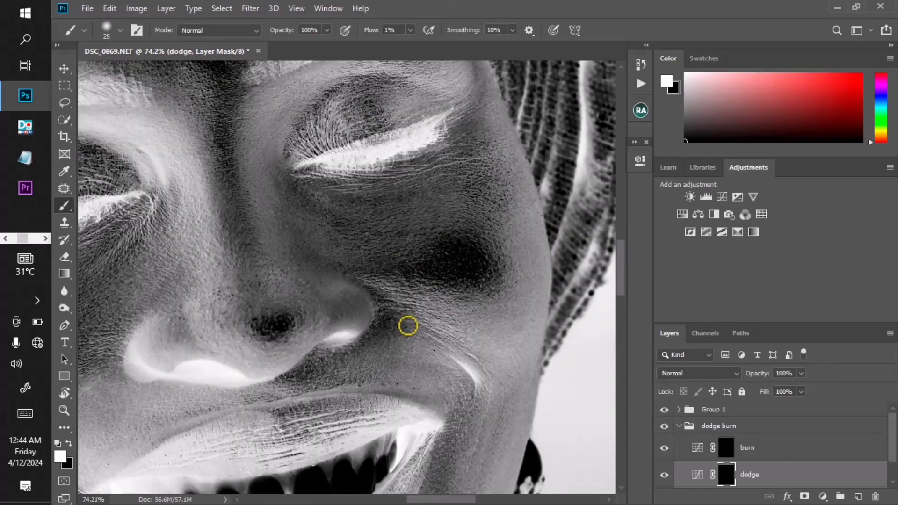
scroll(448, 304, "down", 2)
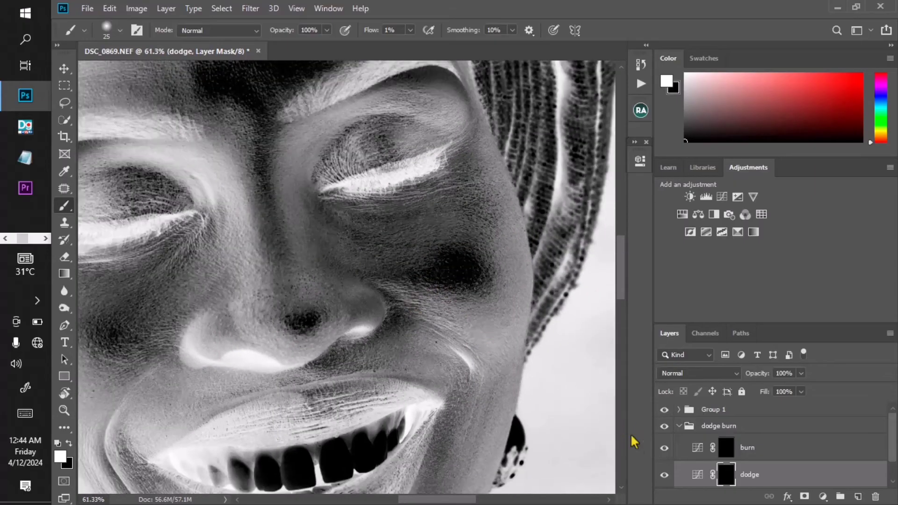
left_click(664, 474)
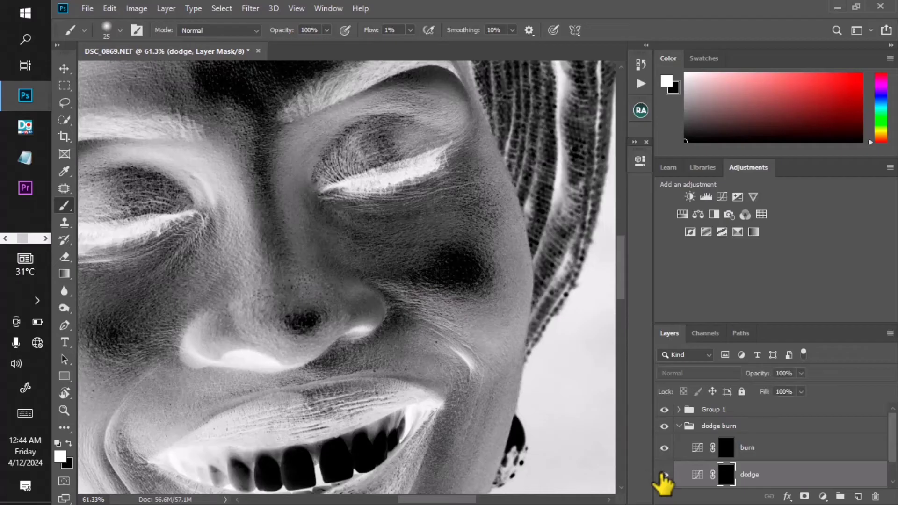
left_click(663, 475)
left_click(663, 475)
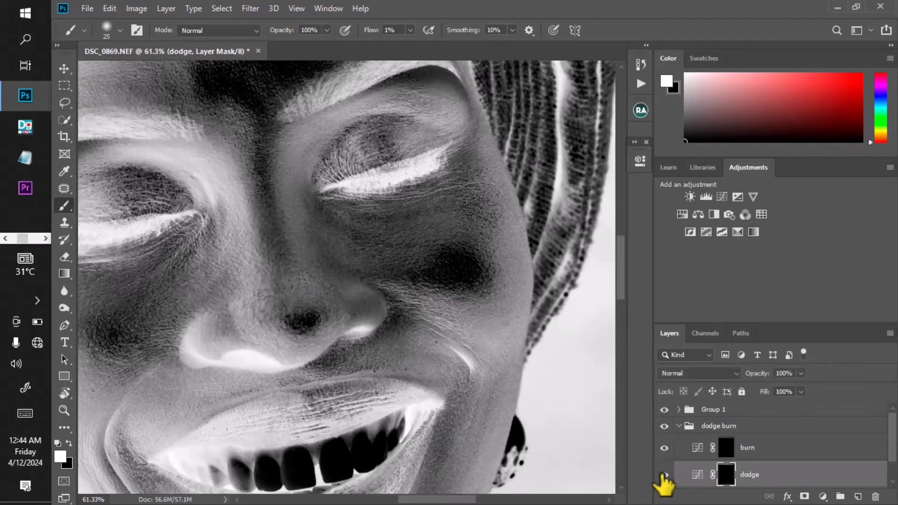
left_click(663, 474)
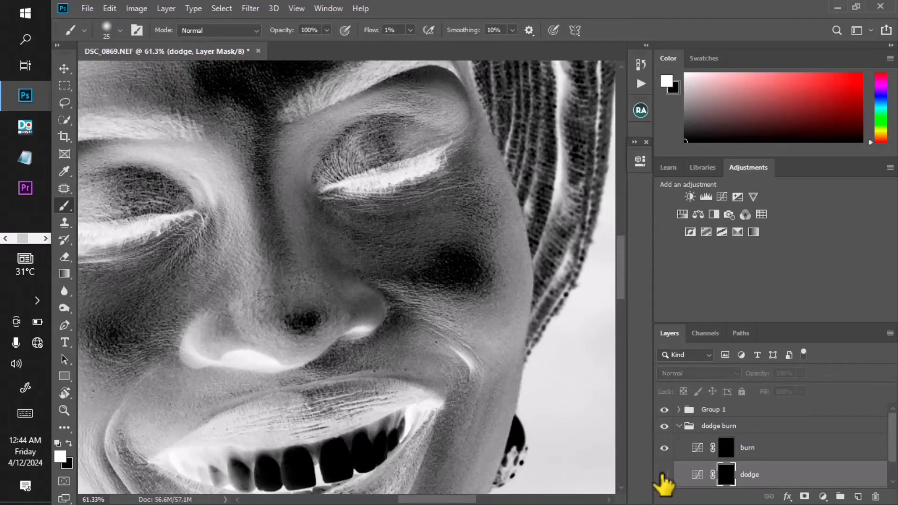
left_click(664, 475)
- Select the burn curves layer's mask and adjust the brush size around the smile line beside the nose
scroll(412, 262, "down", 2)
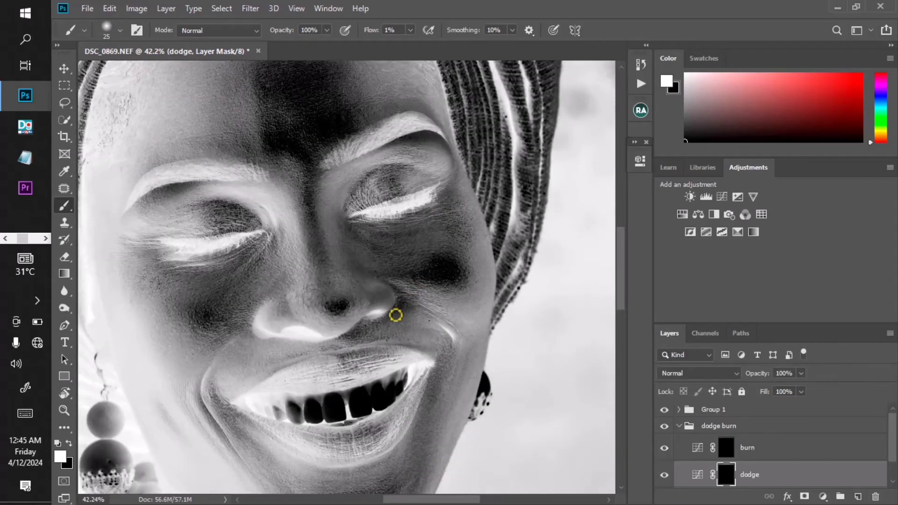
scroll(394, 315, "up", 3)
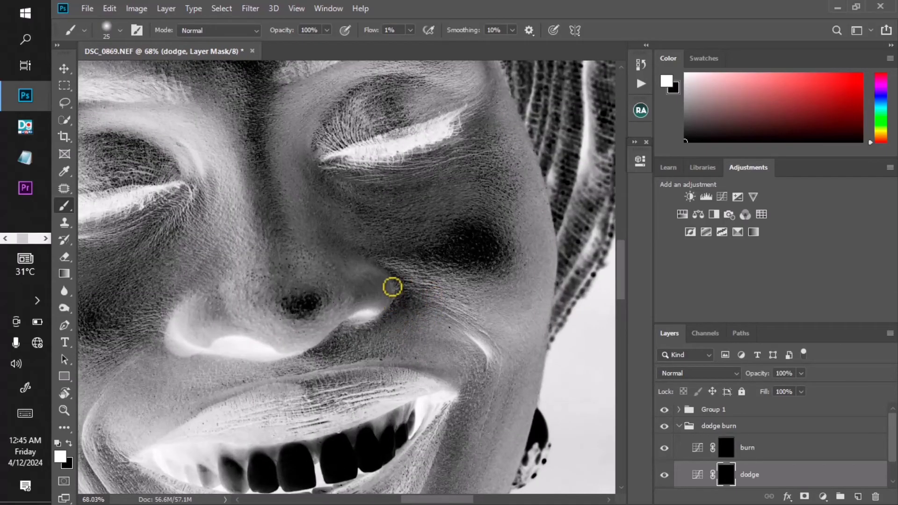
scroll(399, 293, "down", 3)
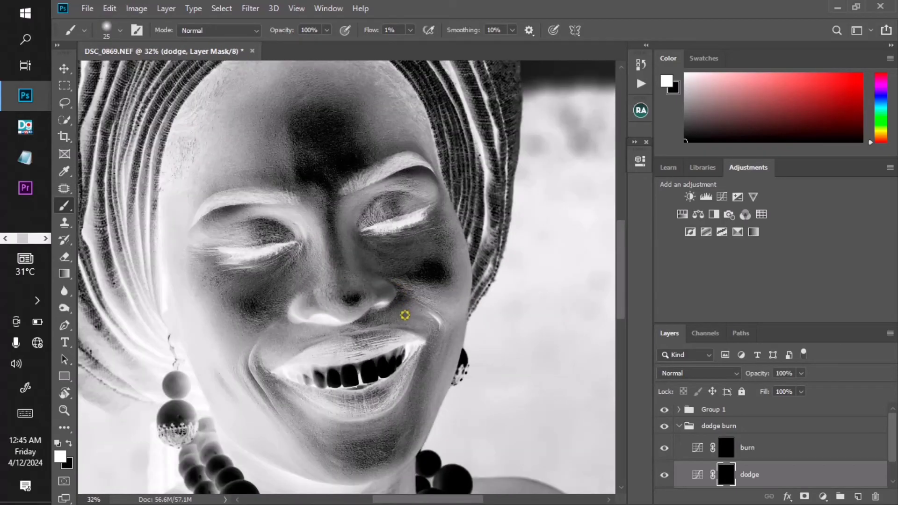
scroll(397, 291, "up", 3)
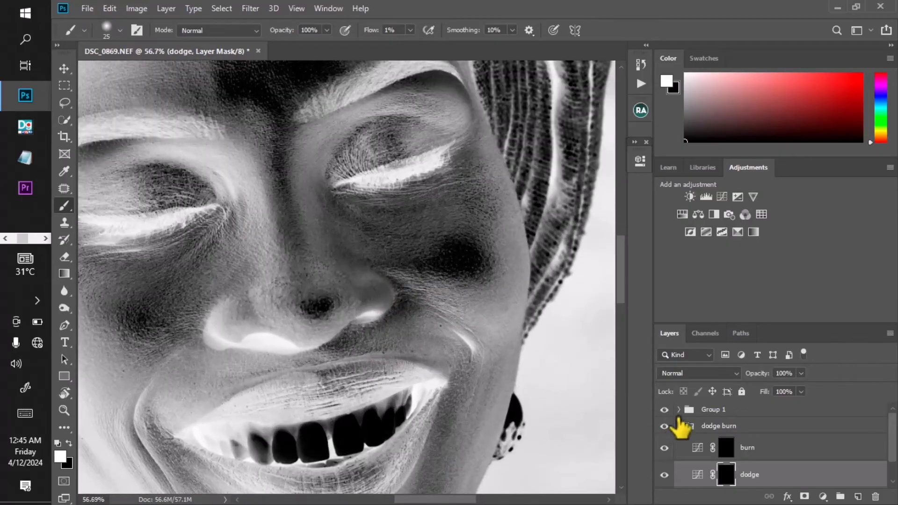
left_click(722, 447)
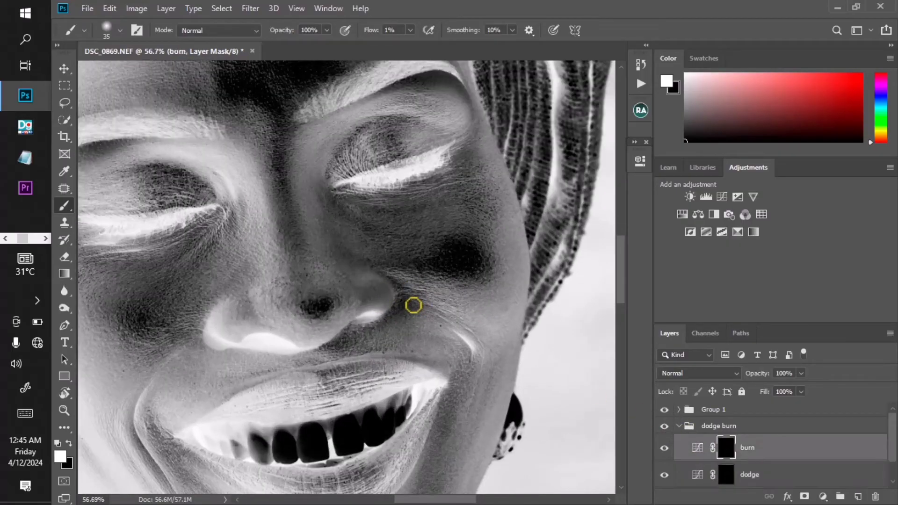
key("bracketright")
scroll(414, 306, "up", 1)
key("bracketleft")
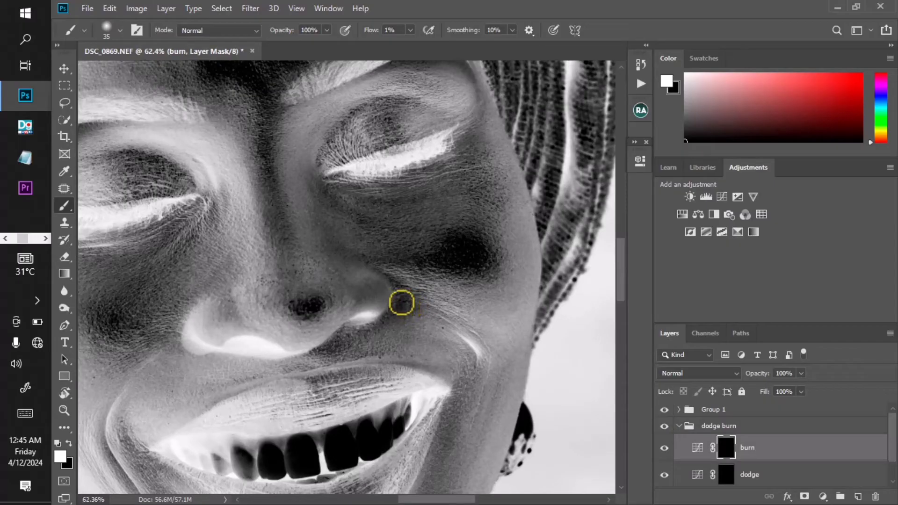
key("bracketleft")
key("bracketleft")
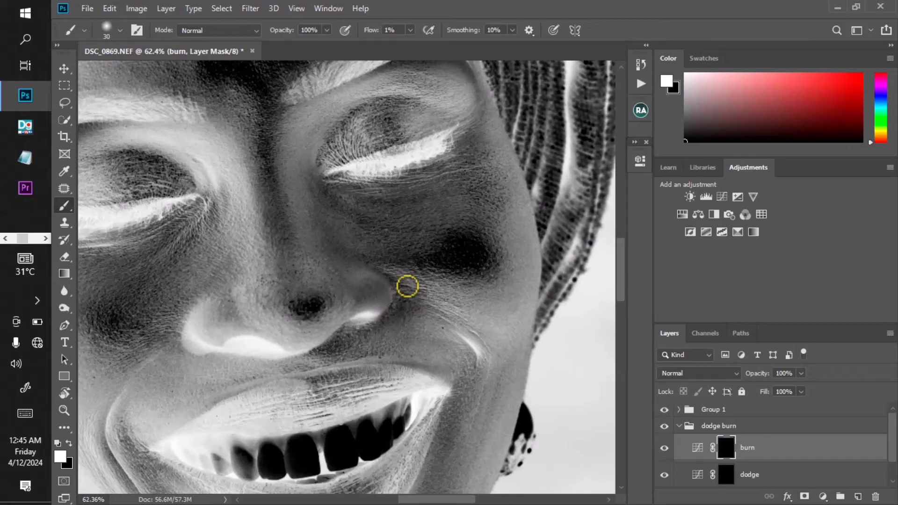
scroll(412, 294, "up", 1)
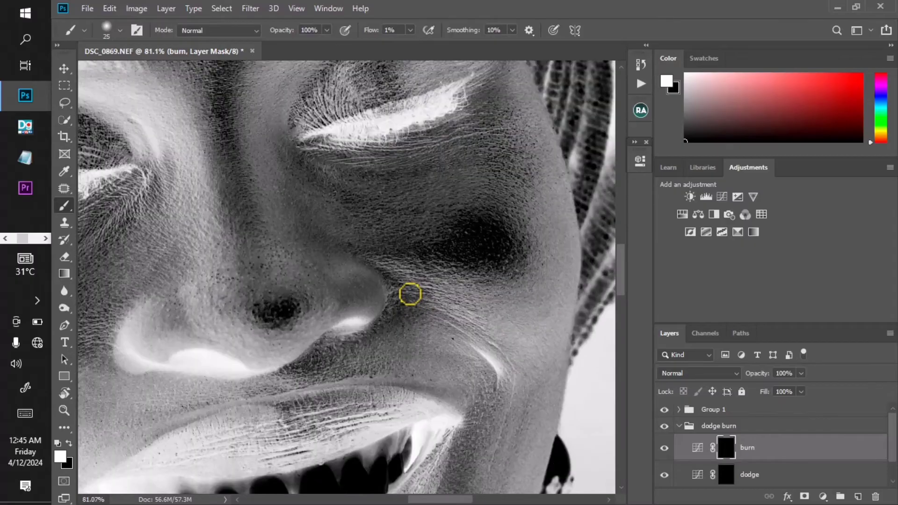
key("bracketright")
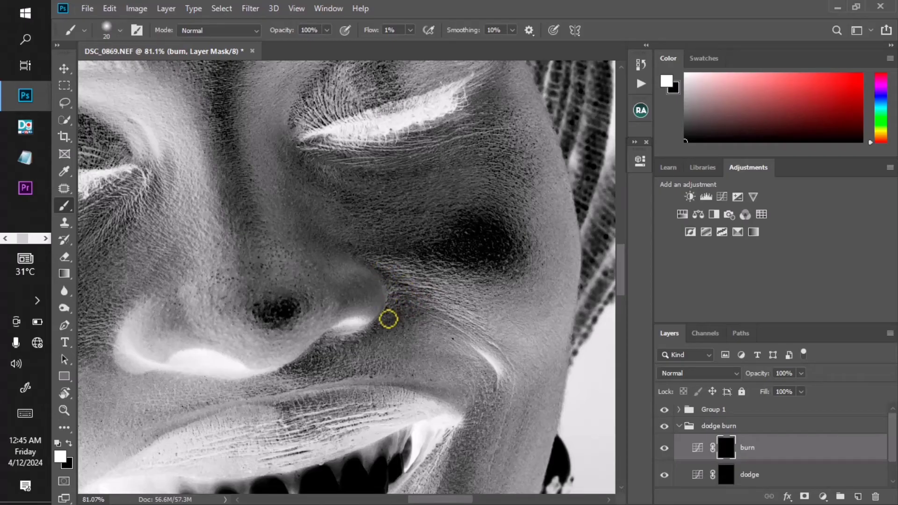
- Toggle the burn layer's visibility to compare its effect on the smile line
scroll(419, 318, "down", 5)
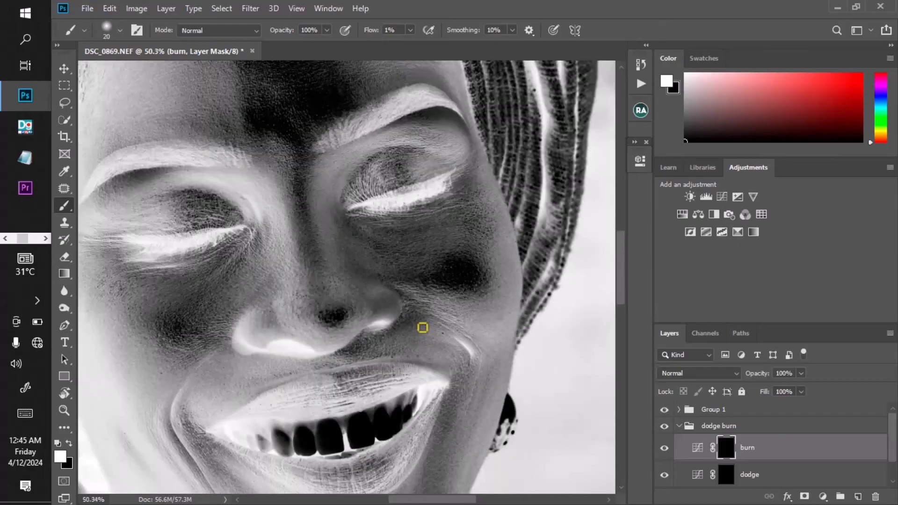
scroll(420, 324, "up", 2)
left_click(663, 450)
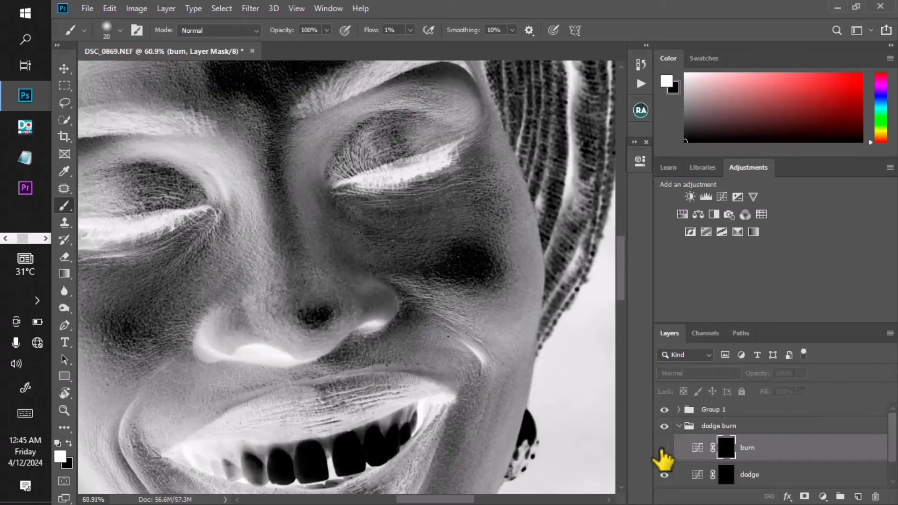
left_click(660, 450)
- Hide Group 1 and toggle the dodge burn group's visibility to compare the retouched colour portrait
scroll(419, 318, "down", 1)
scroll(418, 318, "down", 4)
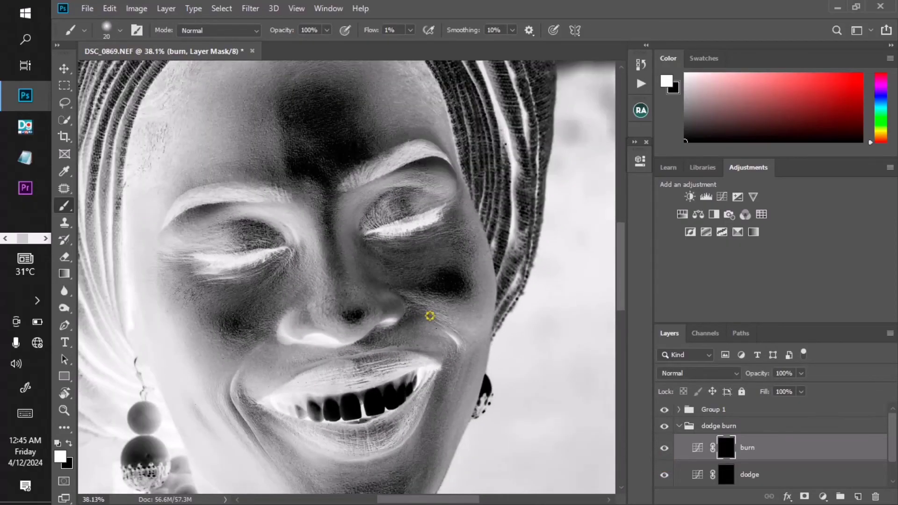
left_click(663, 410)
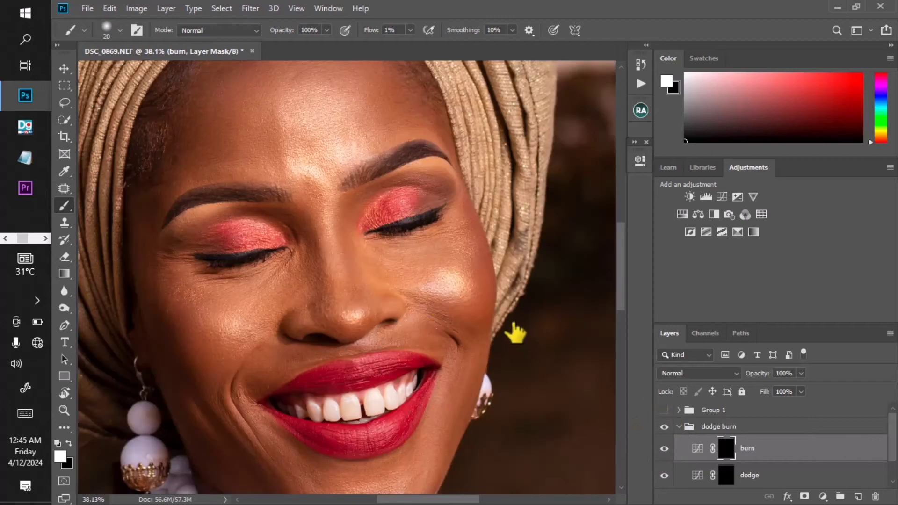
scroll(421, 307, "up", 1)
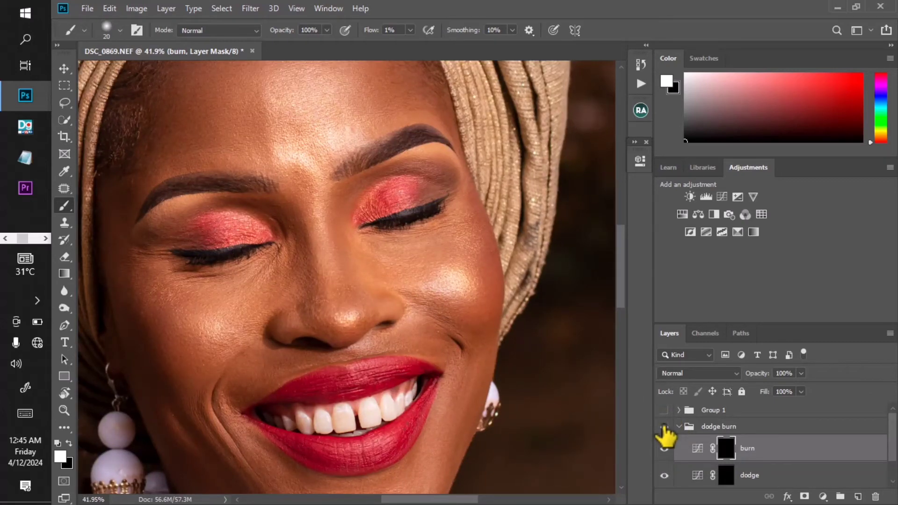
scroll(351, 285, "up", 5)
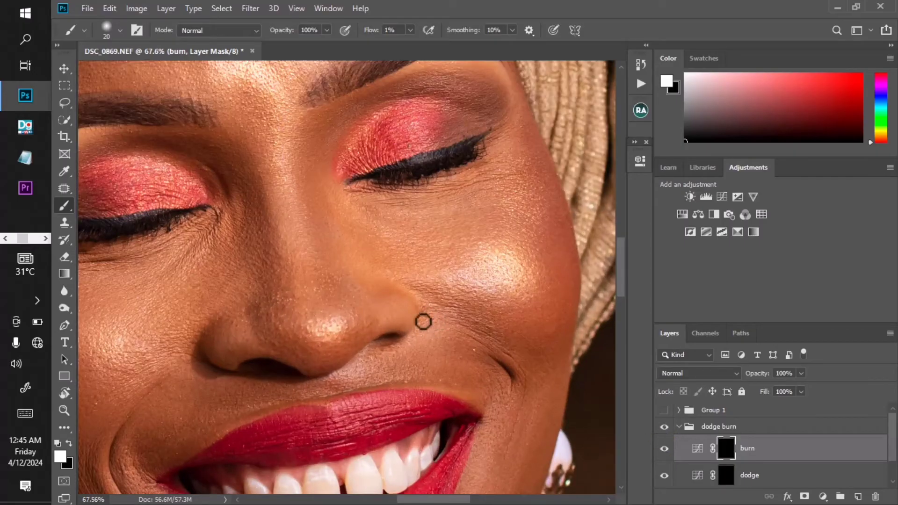
left_click(664, 427)
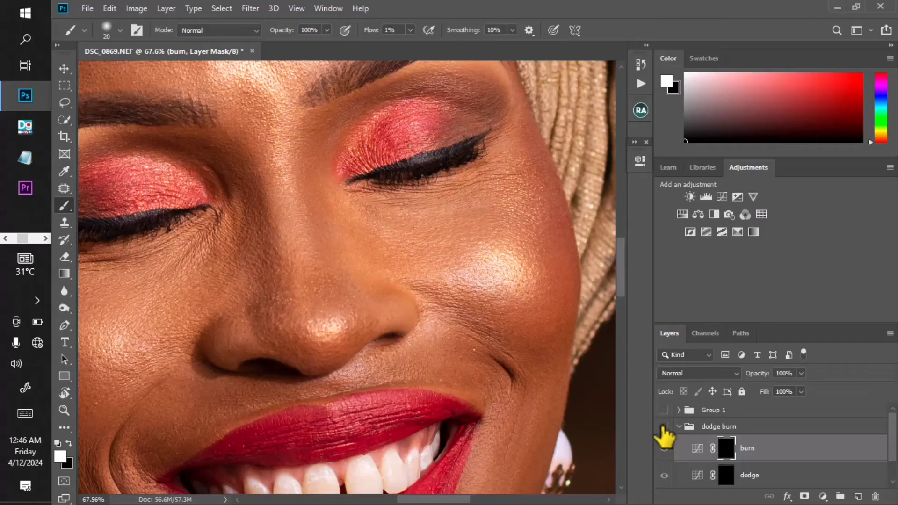
- Toggle the dodge burn group's visibility on and off to compare its effect on the helper view
left_click(662, 427)
left_click(662, 428)
left_click(662, 427)
left_click(663, 427)
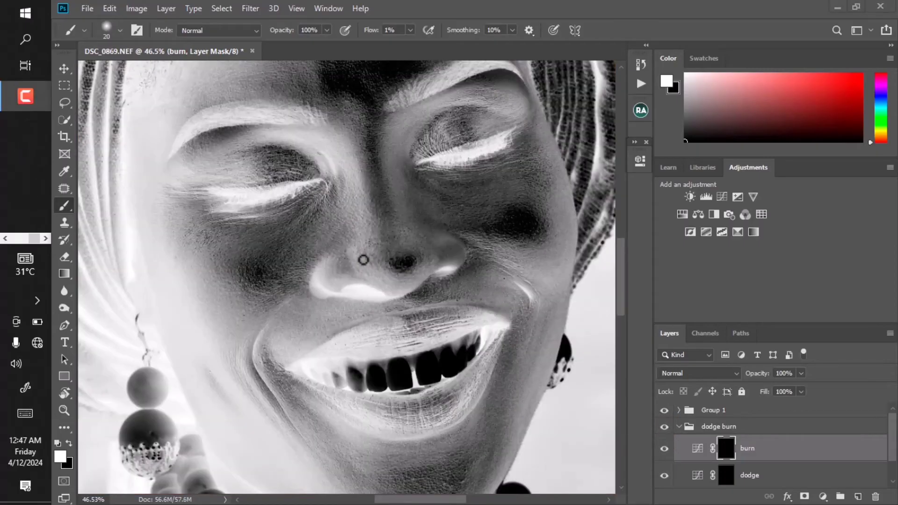
- Select the dodge layer's mask and paint a short stroke along the nose bridge with a size 25 brush
scroll(391, 241, "up", 2)
left_click(392, 231)
scroll(389, 254, "down", 1)
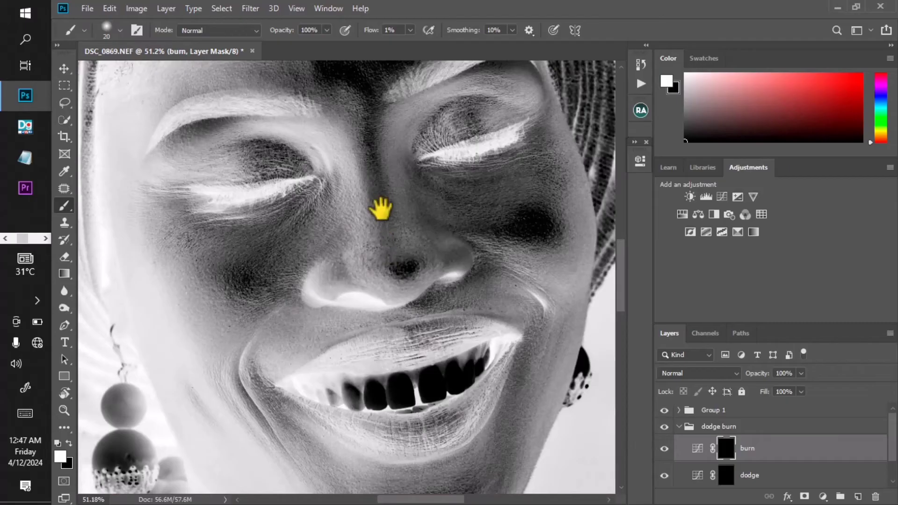
left_click_drag(381, 209, 383, 249)
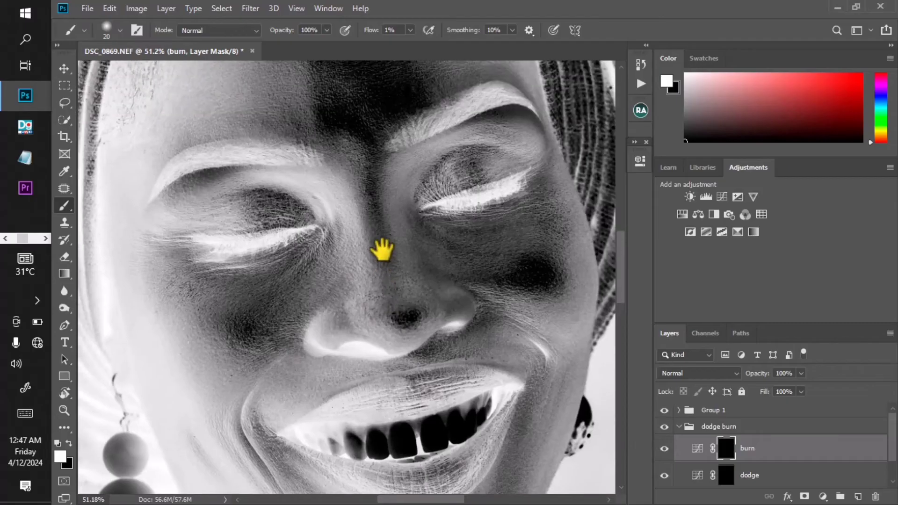
scroll(725, 473, "down", 1)
left_click(727, 464)
left_click_drag(406, 215, 364, 220)
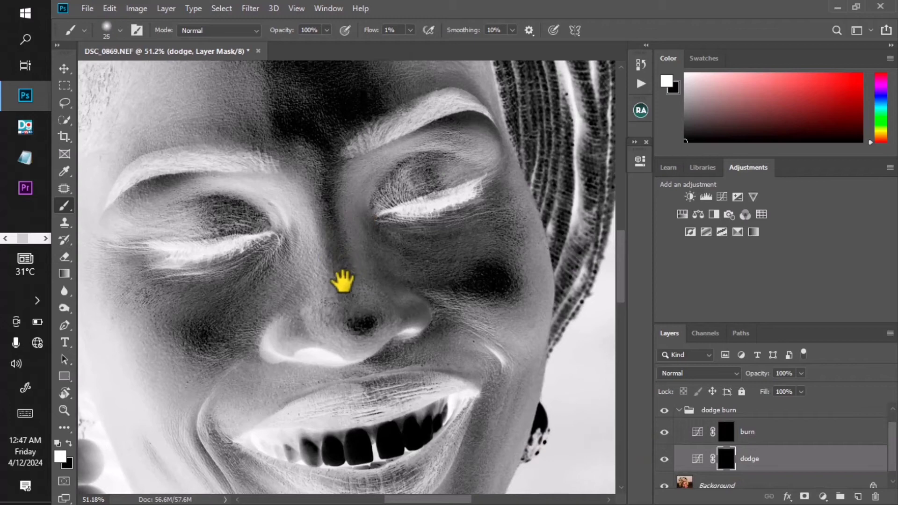
scroll(344, 281, "up", 4)
key("[")
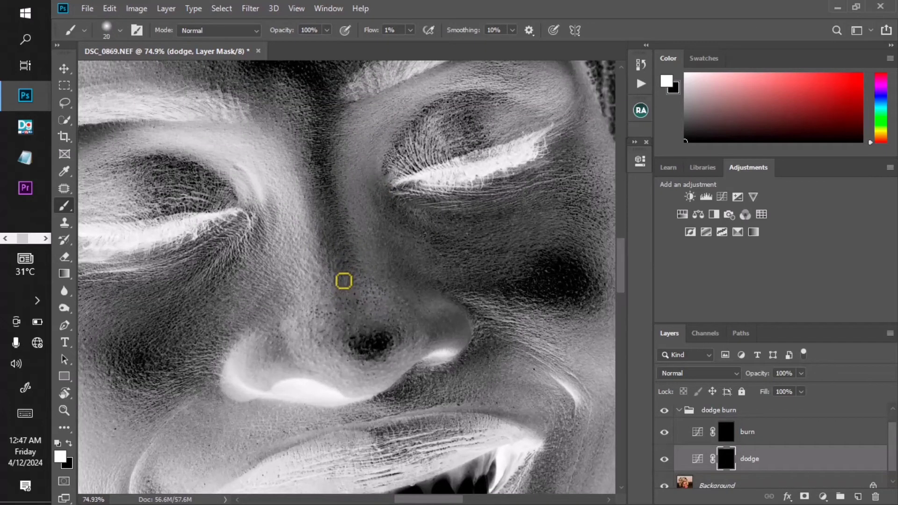
key("bracketright")
mouse_move(346, 282)
left_mouse_down()
mouse_move(363, 328)
mouse_move(351, 278)
left_mouse_up()
key("[")
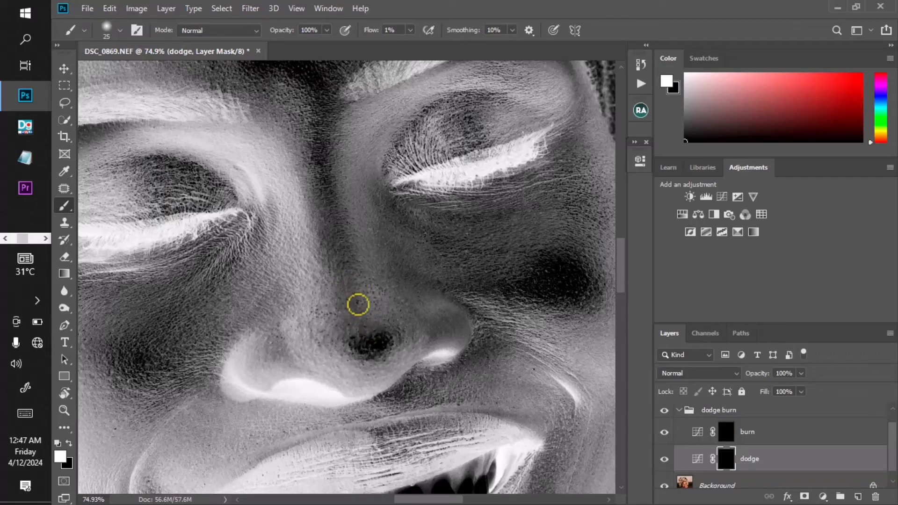
- Toggle the dodge layer's visibility with Group 1 hidden and shown to compare the nose area
left_click(665, 460)
left_click(665, 460)
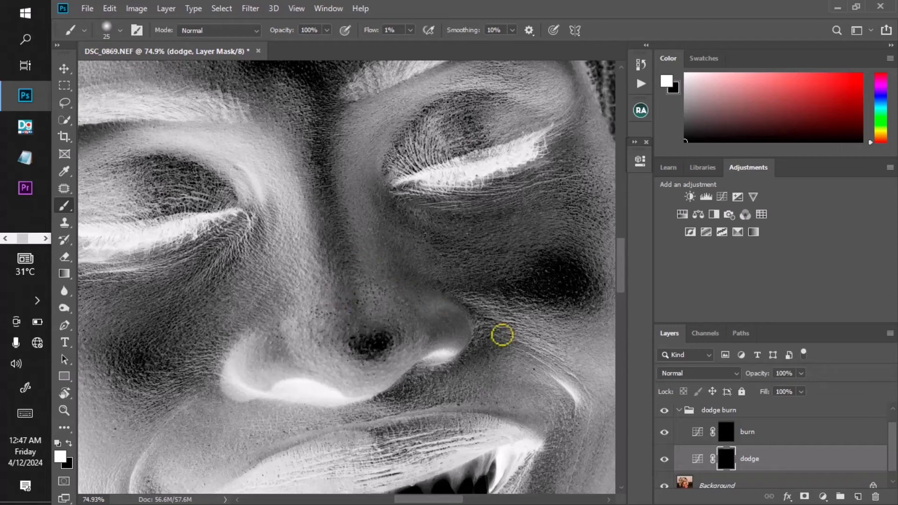
scroll(684, 437, "up", 1)
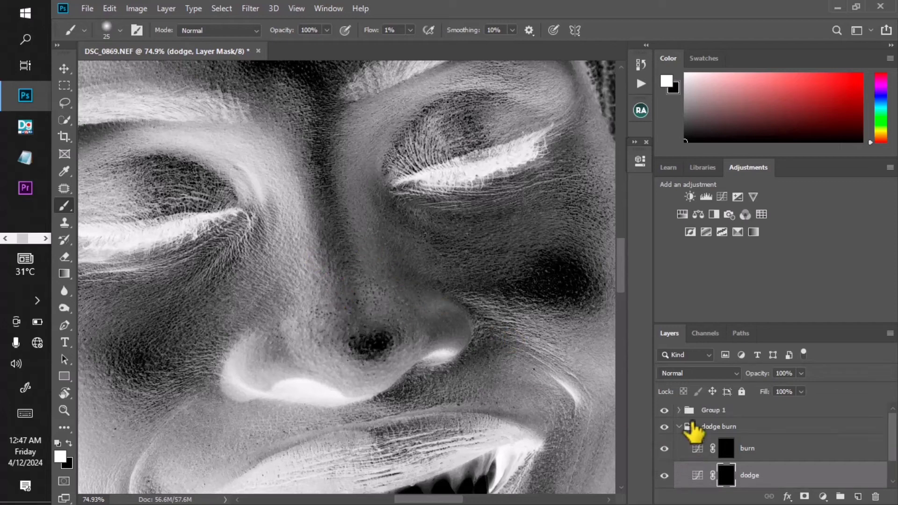
left_click(664, 410)
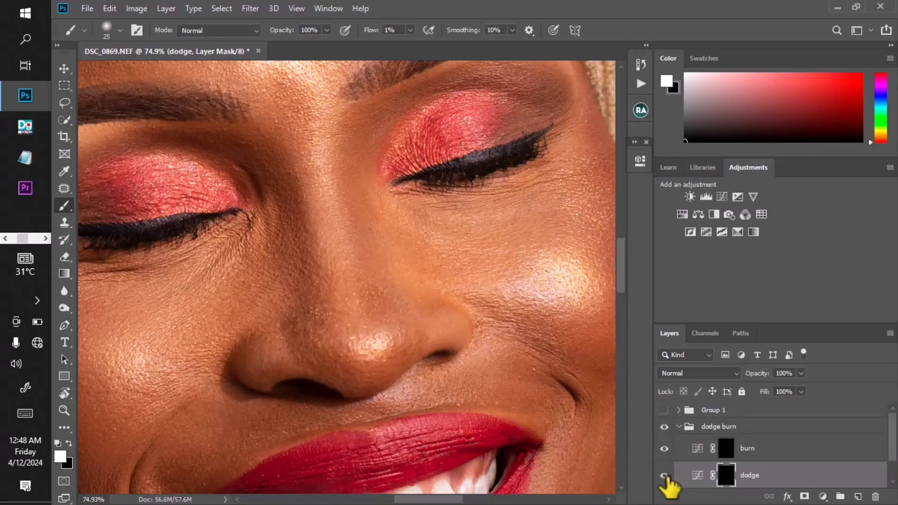
left_click(664, 476)
left_click(665, 475)
scroll(371, 325, "up", 1)
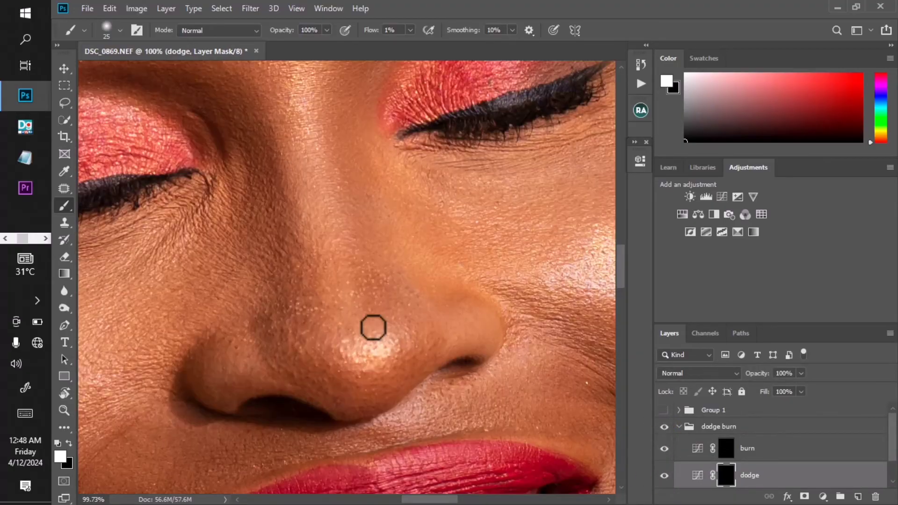
left_click(665, 476)
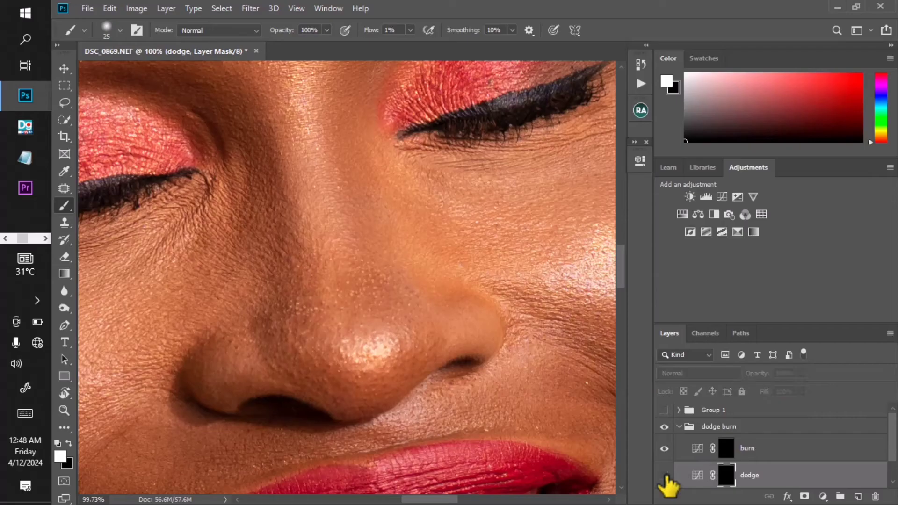
left_click(664, 475)
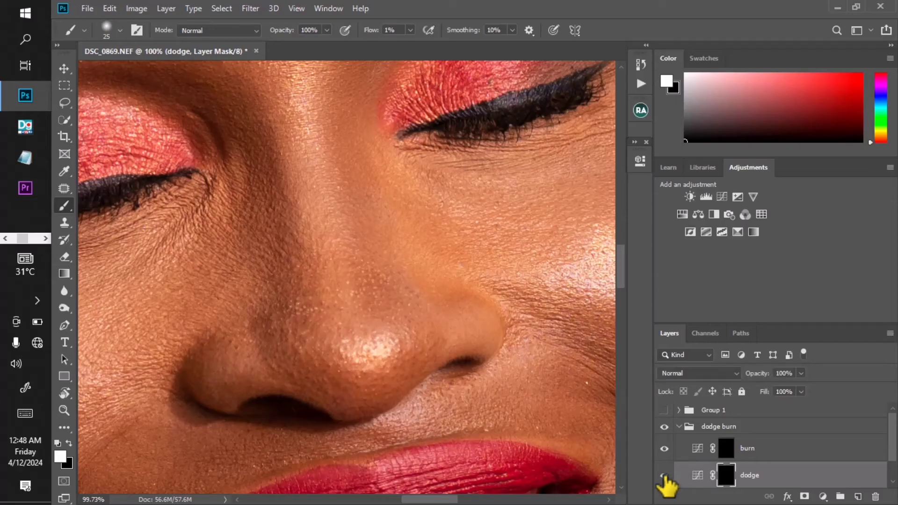
left_click(664, 410)
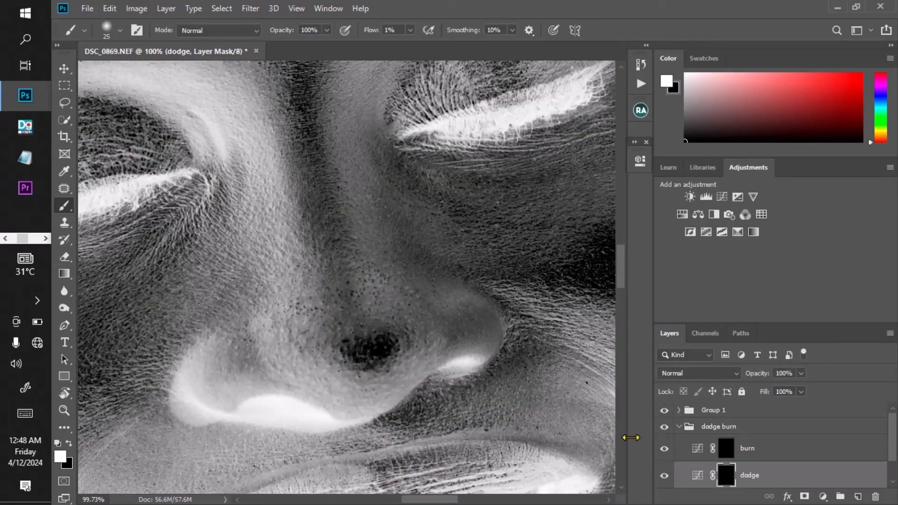
left_click(664, 476)
left_click(665, 476)
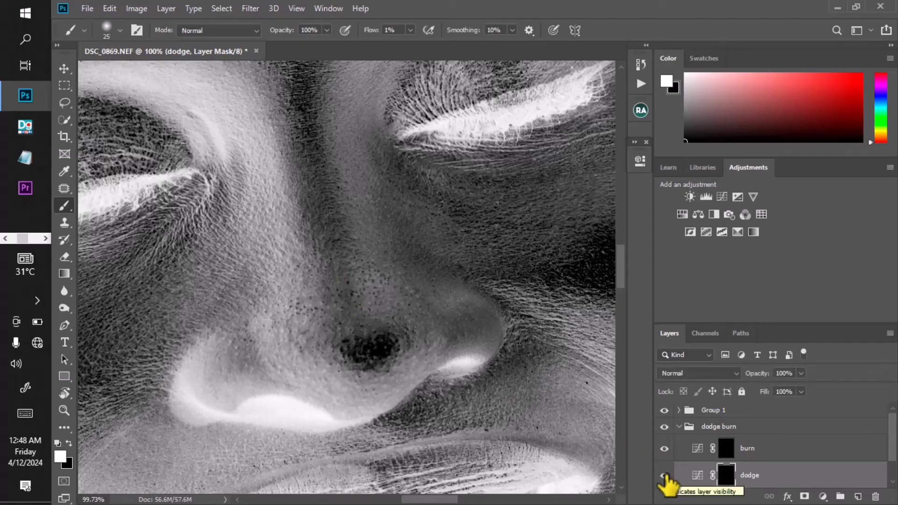
- Paint two more strokes on the dodge mask down the bridge of the nose
scroll(341, 285, "up", 2)
key("bracketleft")
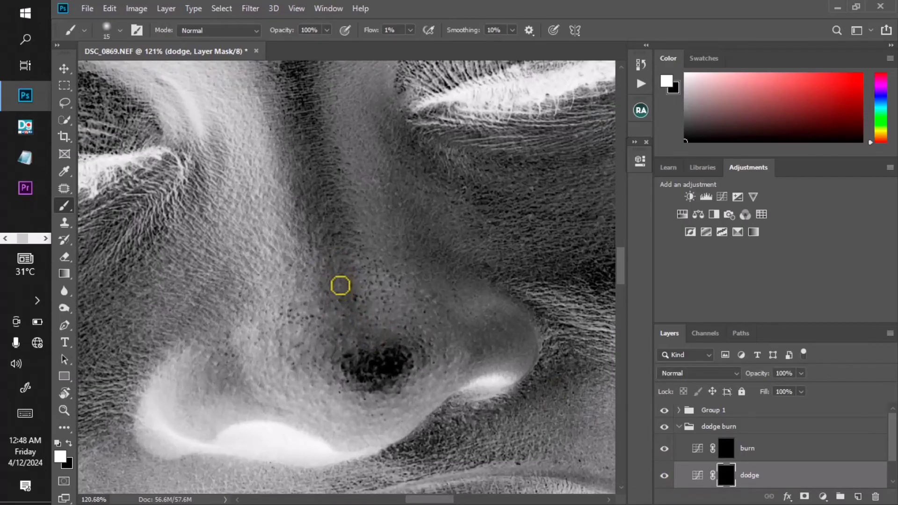
key("bracketright")
scroll(343, 284, "down", 3)
scroll(345, 283, "up", 2)
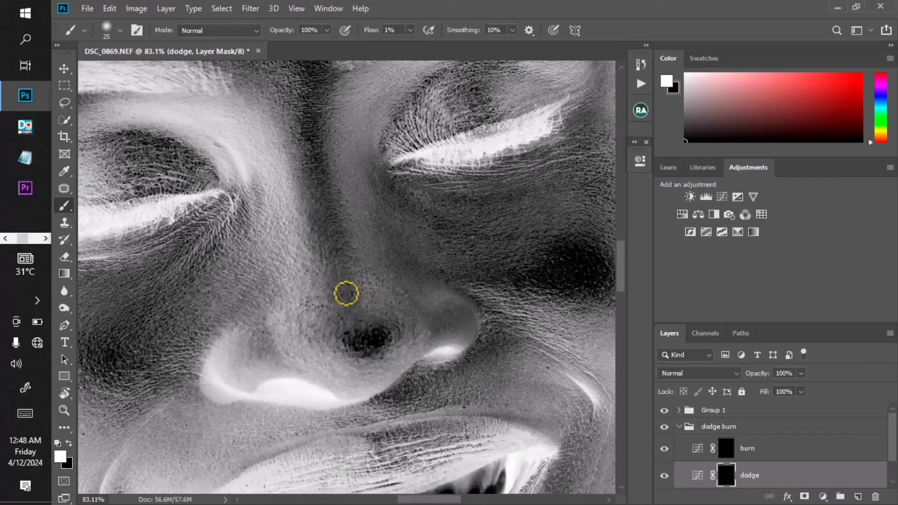
left_click_drag(346, 294, 351, 316)
mouse_move(333, 272)
left_mouse_down()
mouse_move(346, 324)
mouse_move(361, 293)
left_mouse_up()
scroll(361, 292, "down", 3)
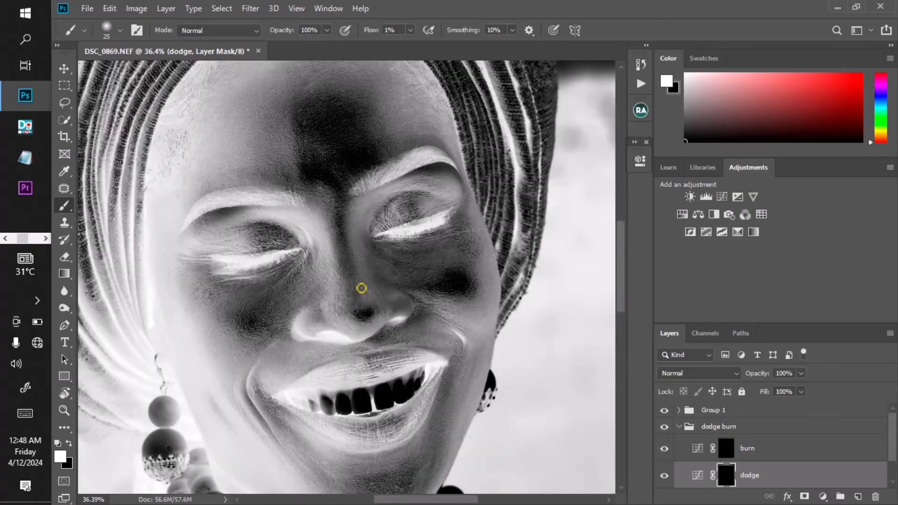
- Examine the nose and cheeks on the helper view at several zoom levels while adjusting brush size
scroll(362, 288, "up", 3)
key("bracketright")
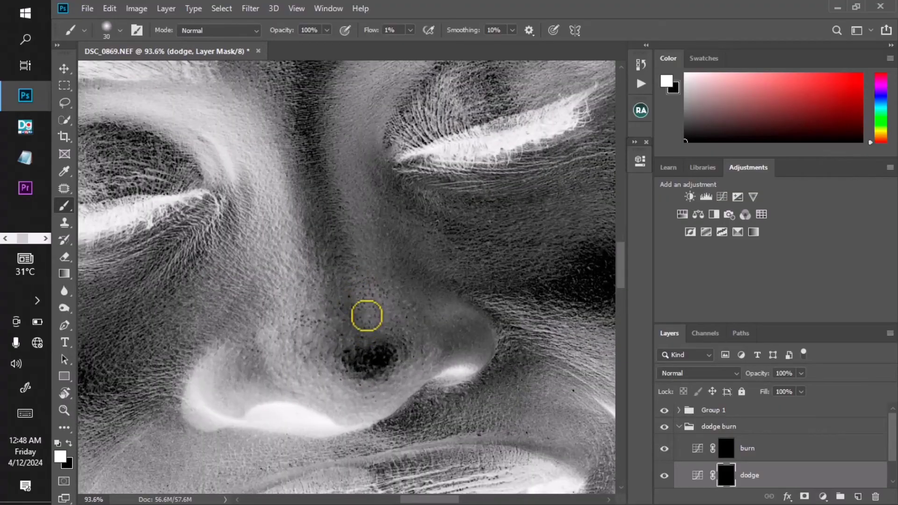
key("bracketleft")
key("bracketleft")
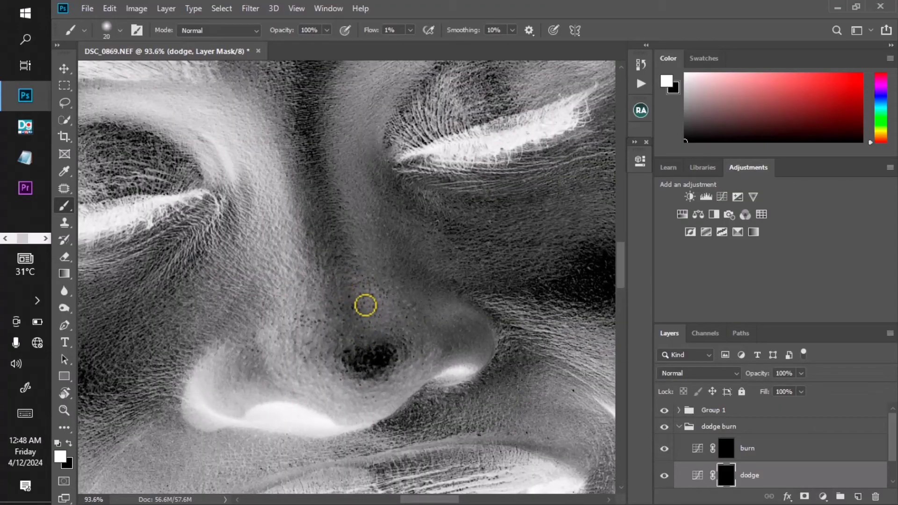
scroll(367, 305, "down", 3)
scroll(364, 324, "up", 3)
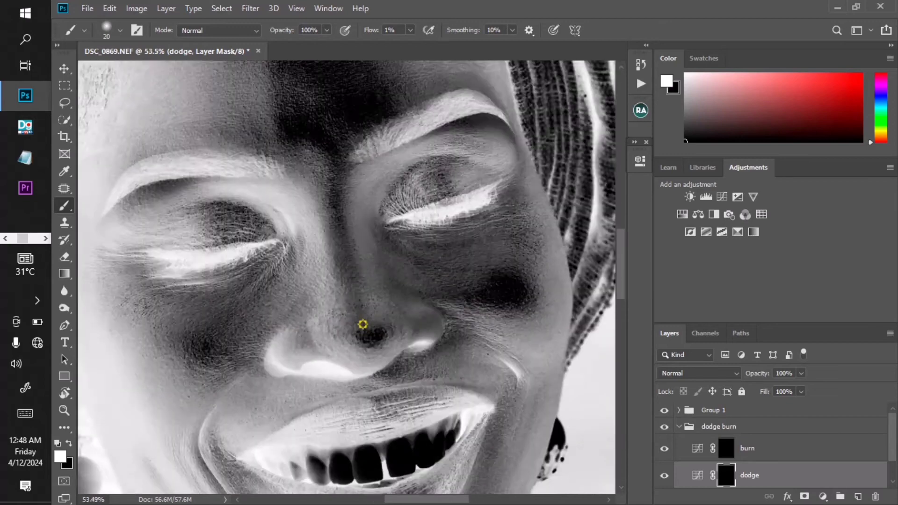
key("bracketright")
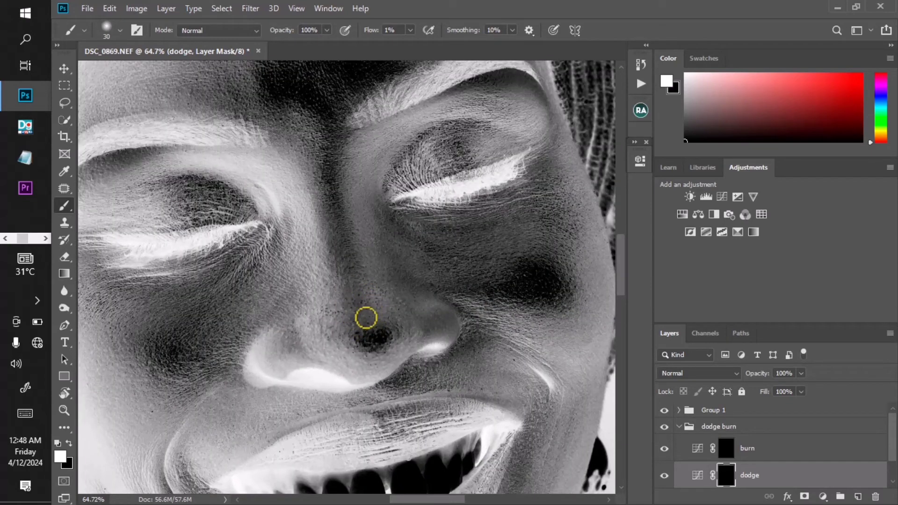
scroll(363, 281, "down", 3)
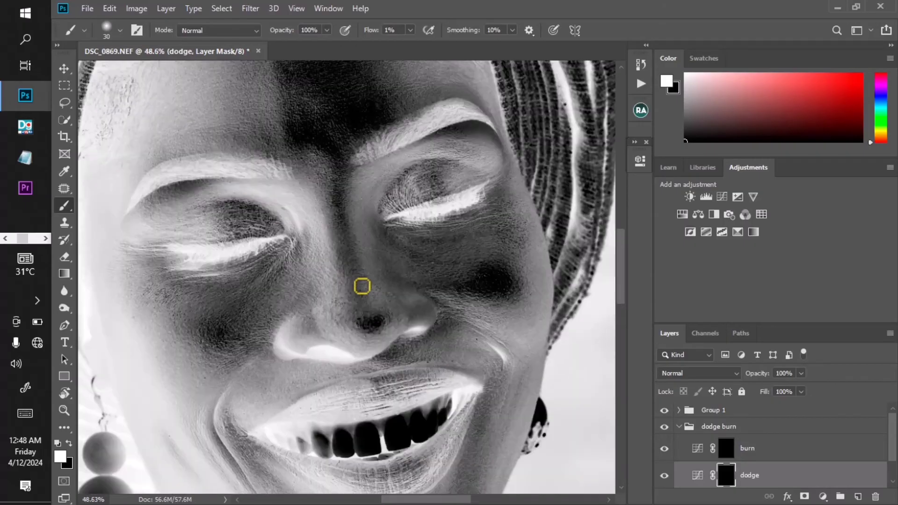
scroll(364, 283, "up", 4)
scroll(366, 285, "down", 4)
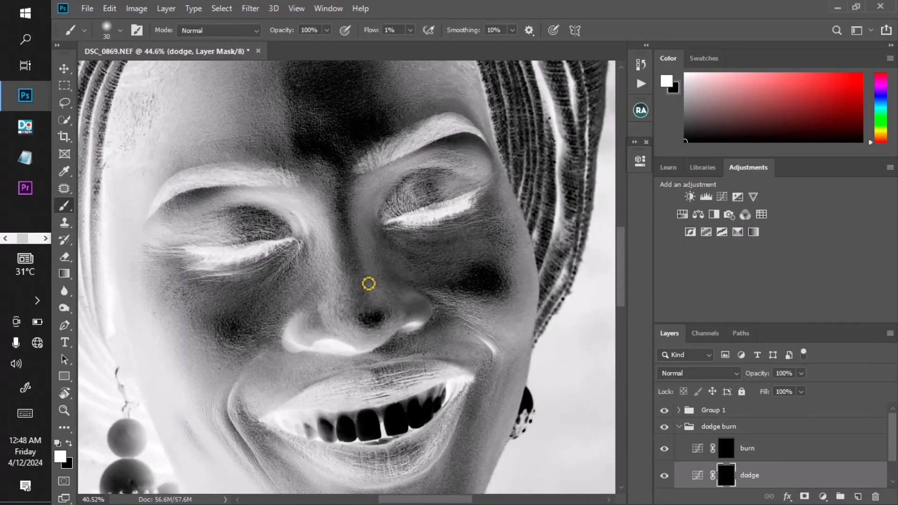
scroll(360, 290, "up", 4)
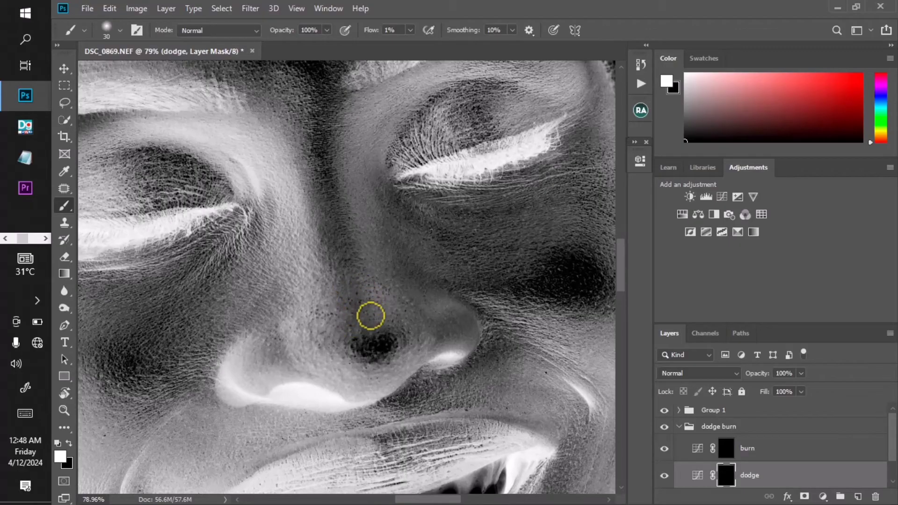
scroll(373, 303, "down", 4)
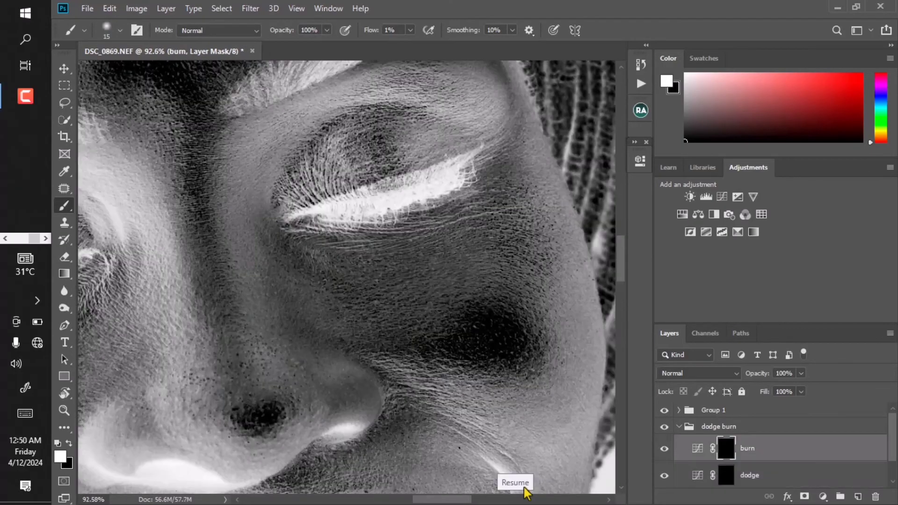
scroll(402, 306, "down", 4)
scroll(372, 273, "up", 4)
scroll(373, 273, "down", 5)
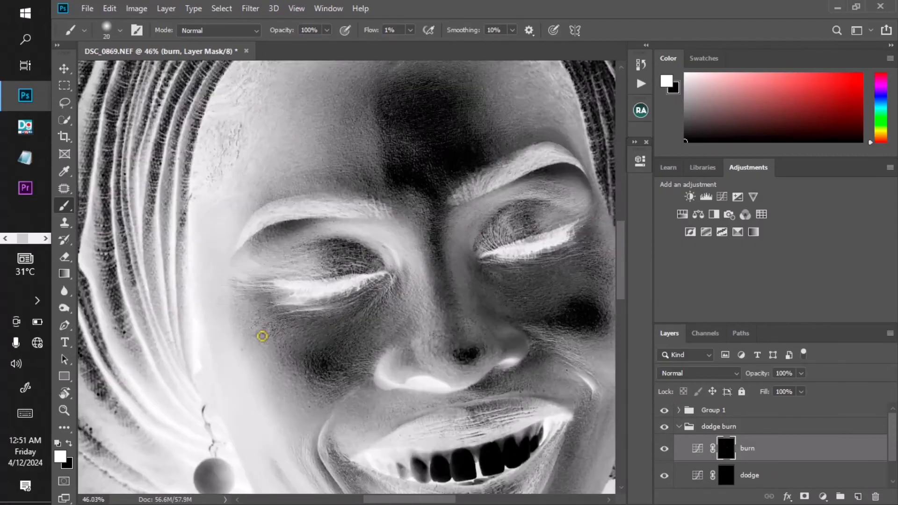
- Select the burn layer's mask, set the brush to 30, and paint a stroke on the cheek beside the nose
scroll(263, 335, "up", 1)
left_click(726, 474)
left_click(727, 449)
scroll(297, 288, "up", 1)
scroll(328, 311, "down", 2)
scroll(329, 281, "down", 1)
left_click(726, 474)
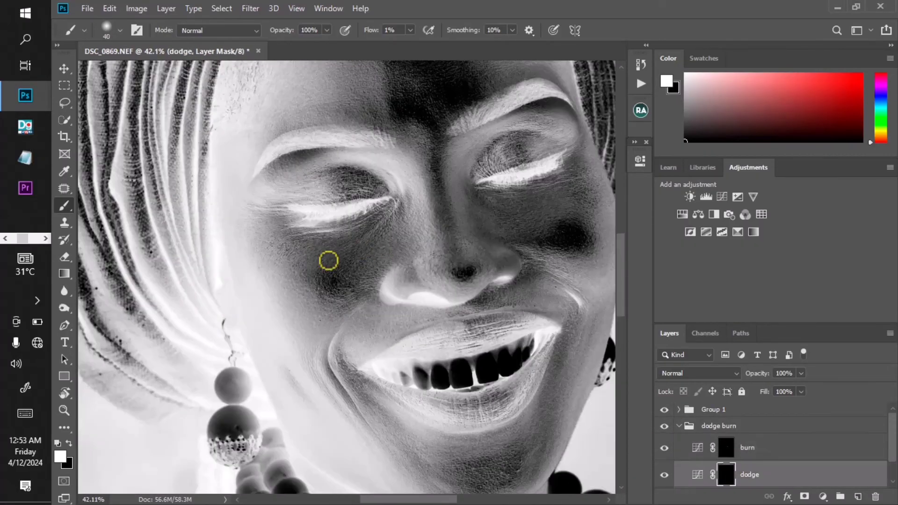
left_click(726, 448)
key("bracketleft")
scroll(385, 297, "down", 3)
scroll(383, 285, "up", 3)
scroll(383, 285, "down", 6)
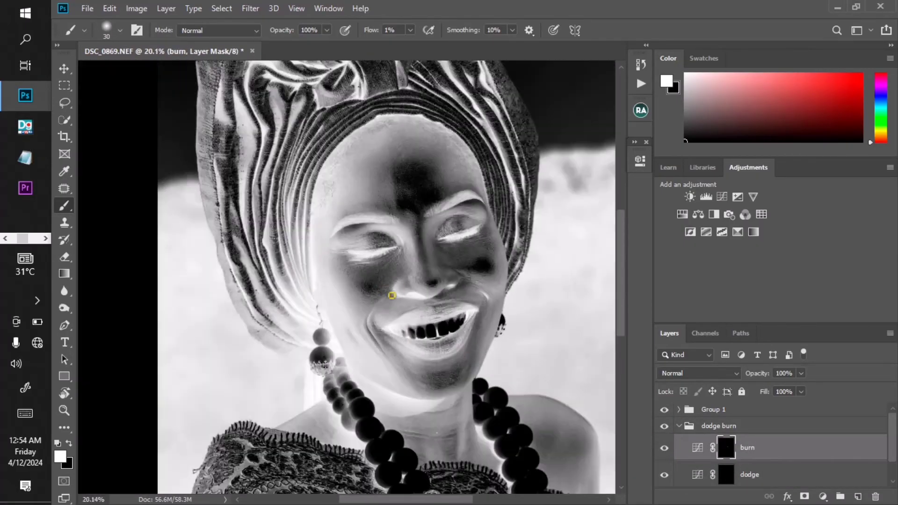
left_click_drag(393, 284, 376, 295)
scroll(382, 313, "up", 2)
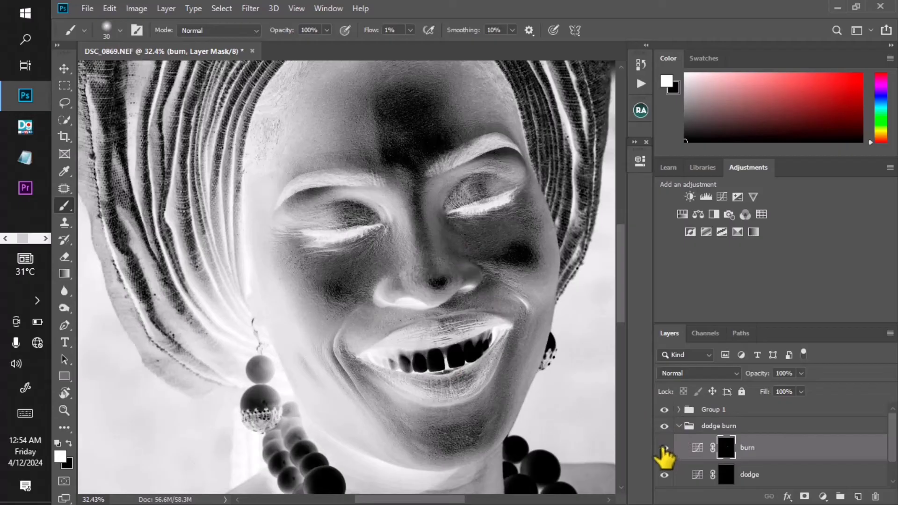
- Hide Group 1 and toggle the dodge burn group to compare the colour portrait before and after retouching
left_click(665, 426)
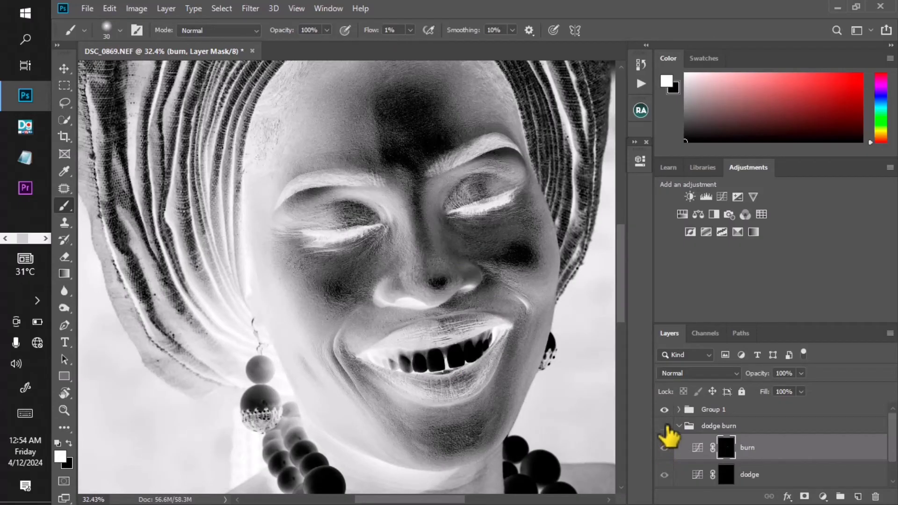
left_click(666, 426)
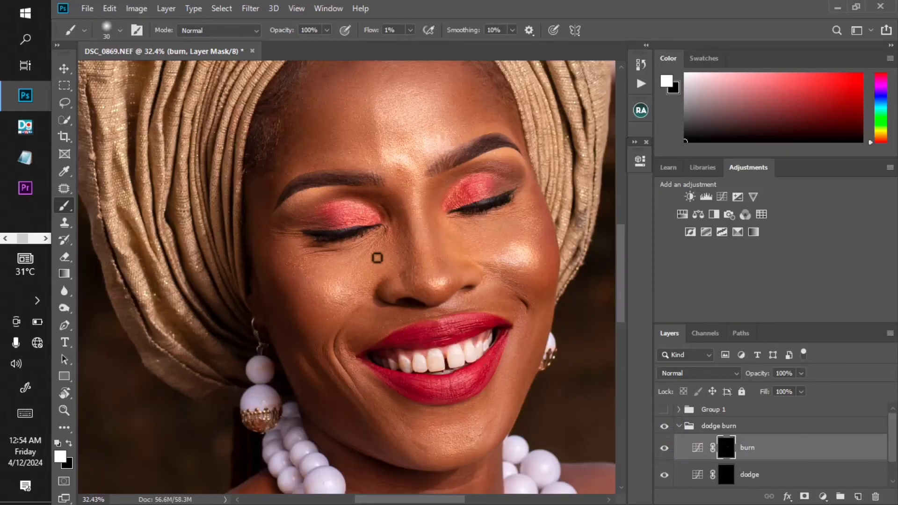
left_click(664, 410)
scroll(386, 224, "down", 3)
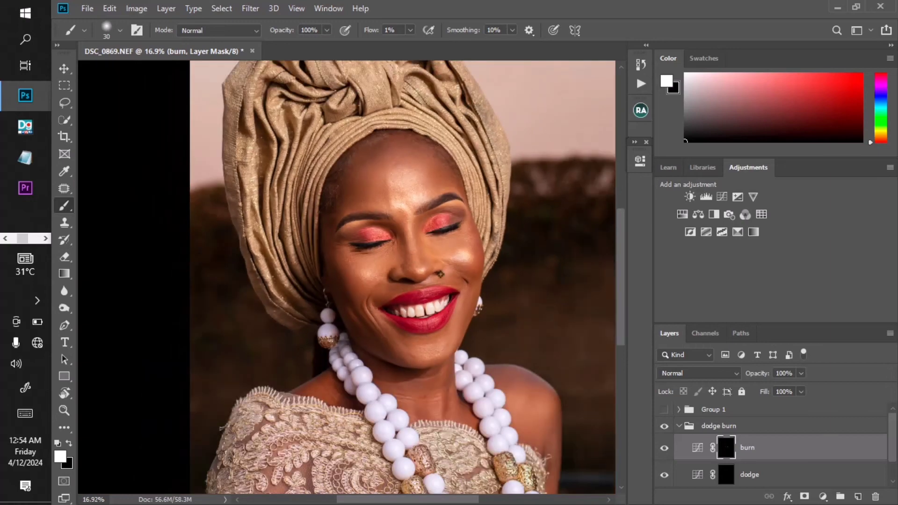
scroll(440, 274, "down", 1)
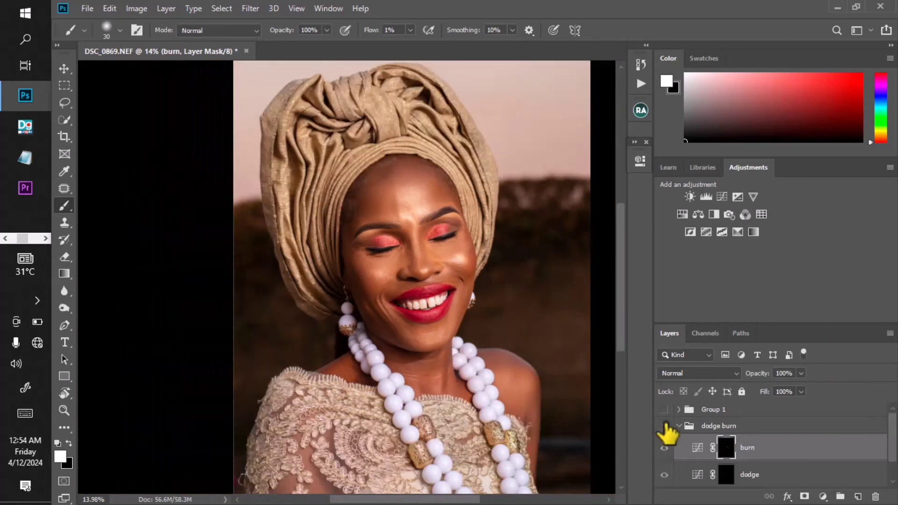
scroll(407, 276, "up", 4)
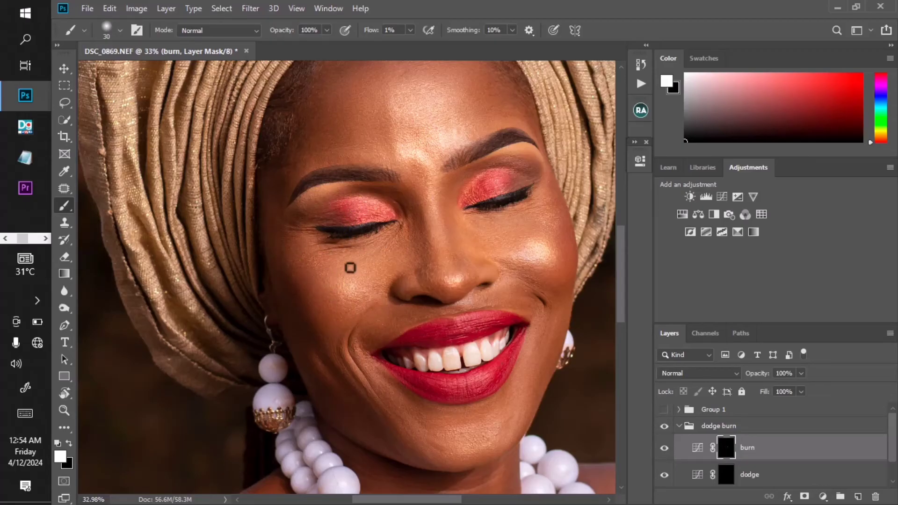
left_click(664, 426)
left_click(664, 426)
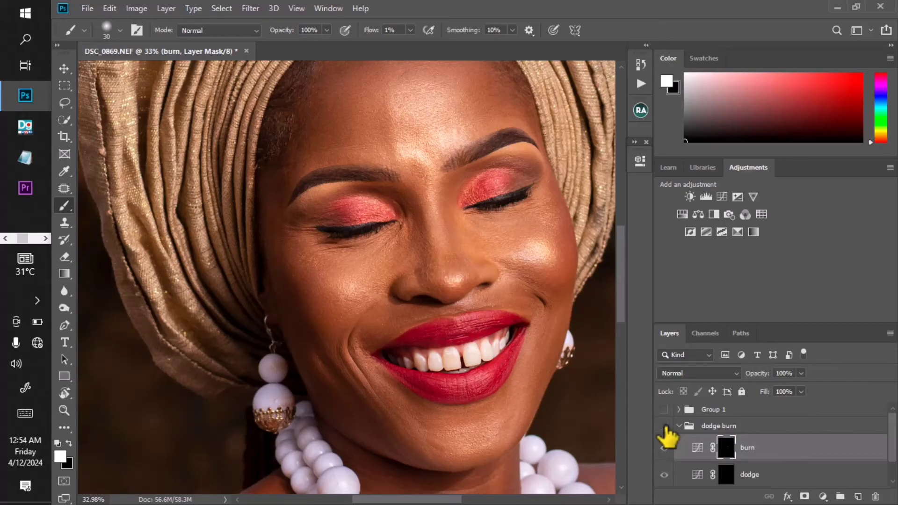
- Turn the dodge burn group and the Group 1 helper view back on
left_click(664, 426)
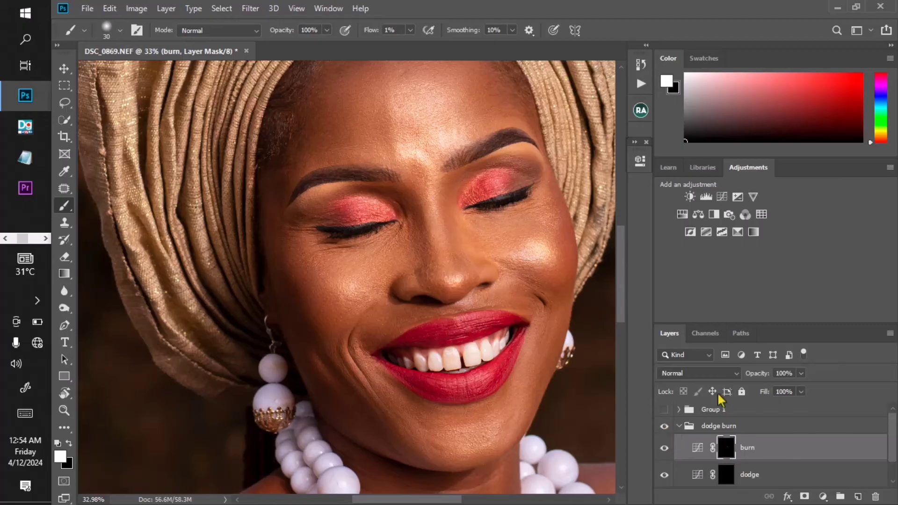
left_click(664, 409)
- Paint a short stroke on the burn mask across the cheek below the right eye
scroll(331, 302, "down", 4)
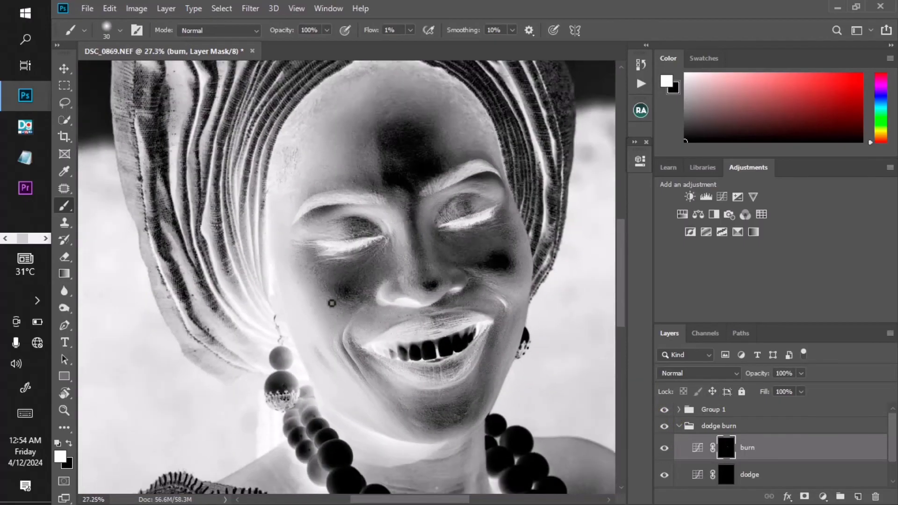
scroll(327, 205, "up", 3)
left_click_drag(413, 265, 383, 257)
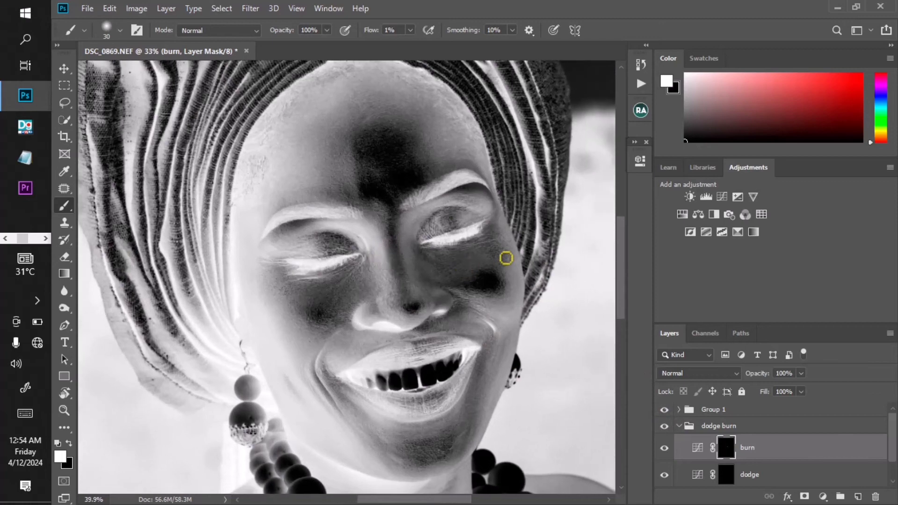
scroll(503, 256, "up", 2)
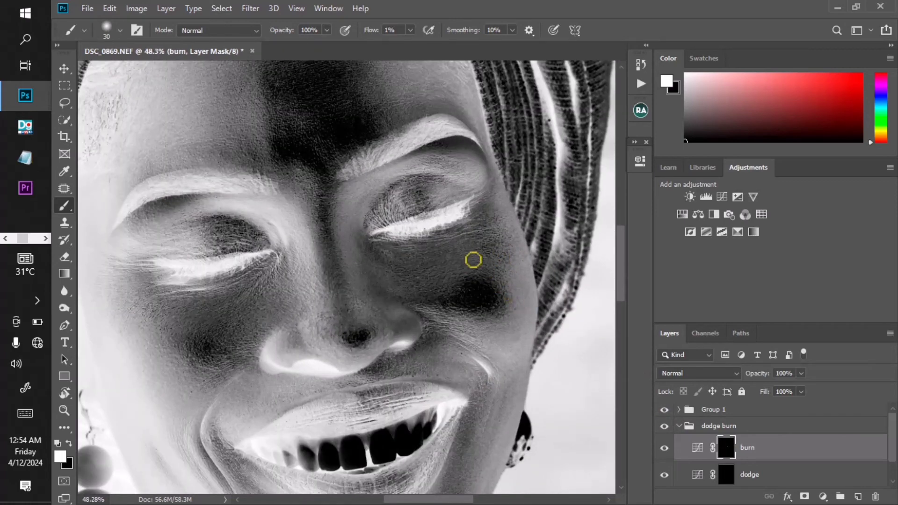
- Select the dodge mask, set the brush to 25, and paint two strokes across the upper nose and under the eye
left_click(723, 474)
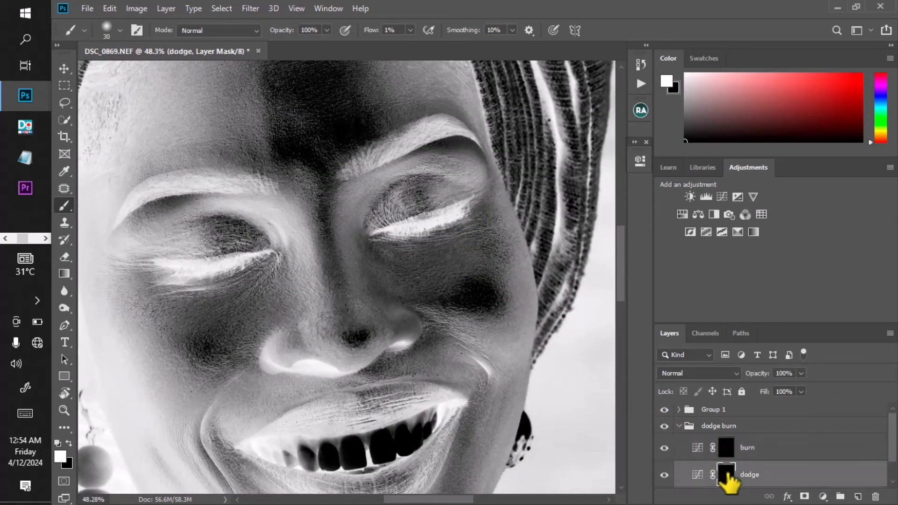
key("bracketleft")
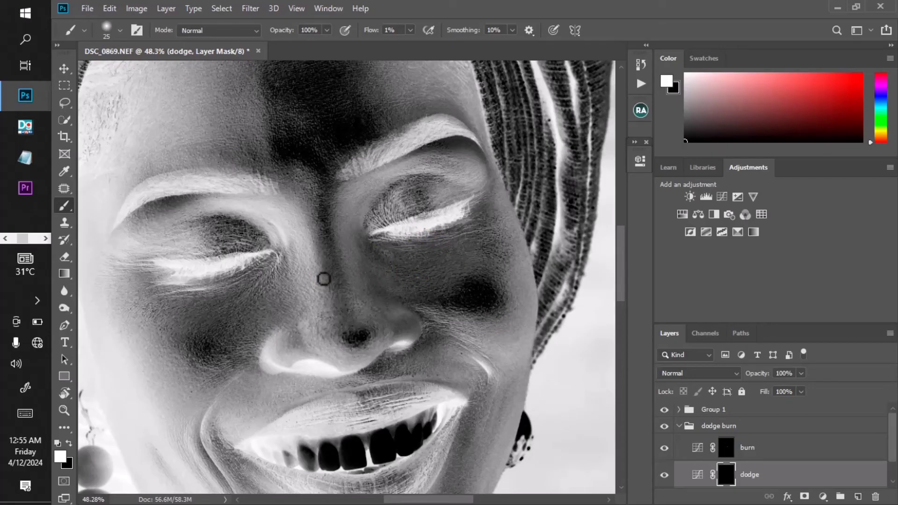
mouse_move(324, 278)
left_mouse_down()
mouse_move(385, 246)
mouse_move(424, 284)
mouse_move(402, 262)
left_mouse_up()
left_click_drag(372, 235, 371, 243)
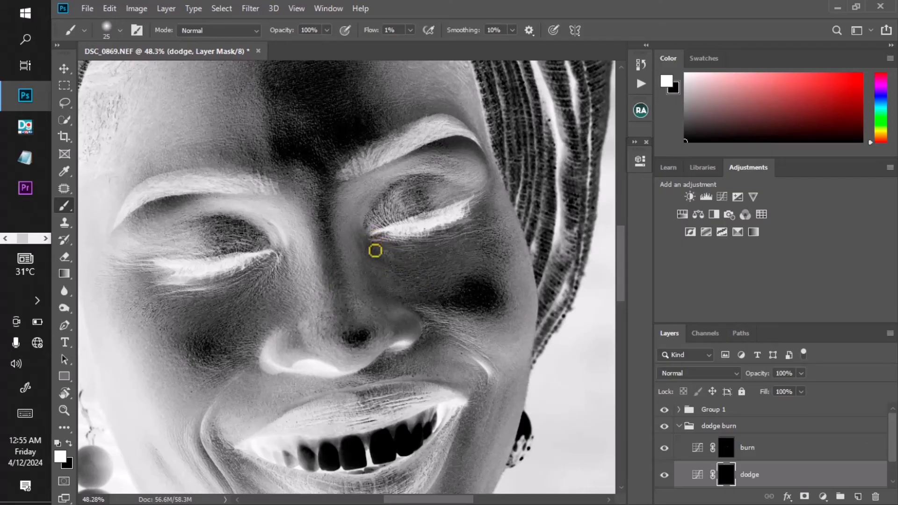
- Select the burn mask and paint two short strokes under the right eye beside the nose
left_click(726, 448)
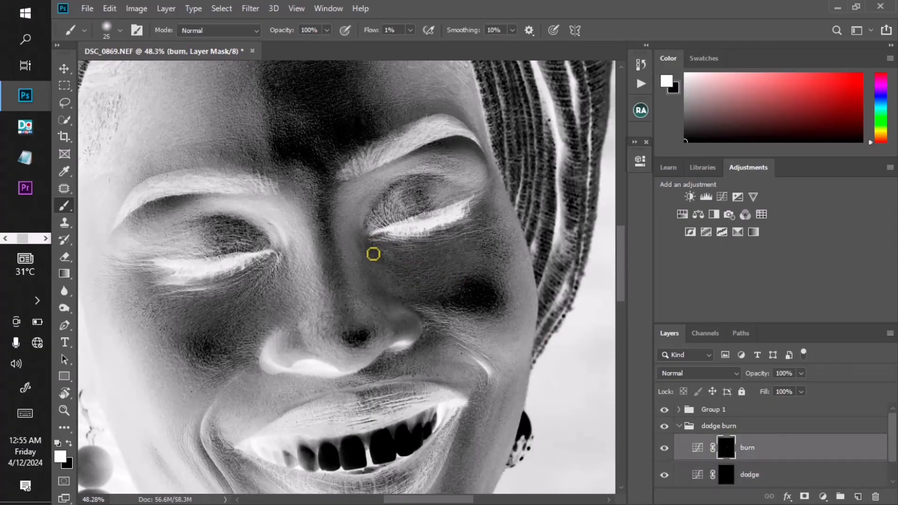
mouse_move(375, 252)
left_mouse_down()
mouse_move(496, 346)
mouse_move(380, 260)
left_mouse_up()
mouse_move(391, 262)
left_mouse_down()
mouse_move(423, 281)
mouse_move(392, 278)
mouse_move(415, 282)
mouse_move(408, 266)
mouse_move(385, 257)
left_mouse_up()
- Examine the under-eye and cheek area at several zoom levels while adjusting brush size
scroll(386, 240, "up", 1)
key("bracketleft")
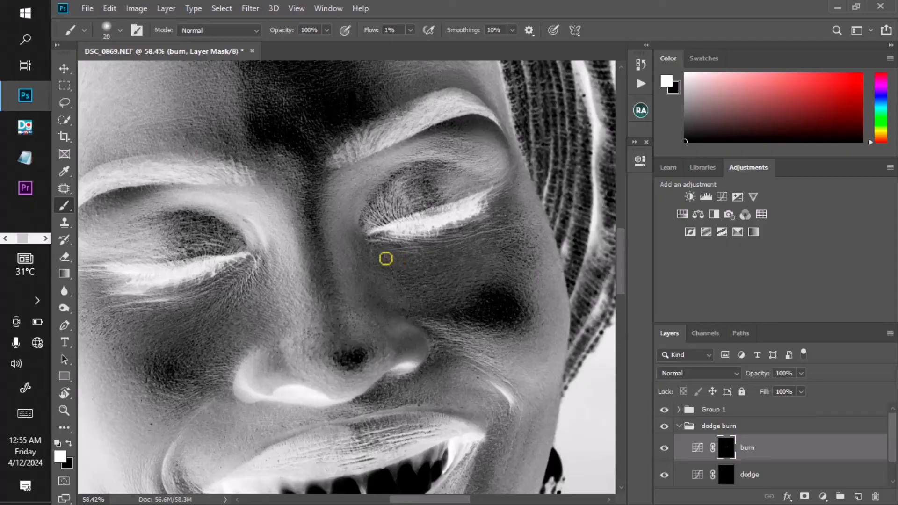
key("bracketleft")
scroll(393, 267, "down", 3)
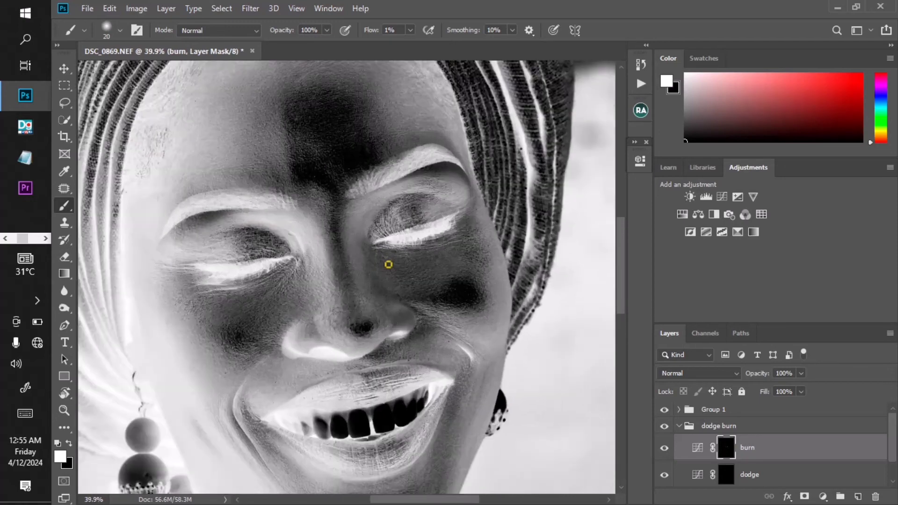
scroll(391, 264, "up", 5)
scroll(391, 262, "down", 2)
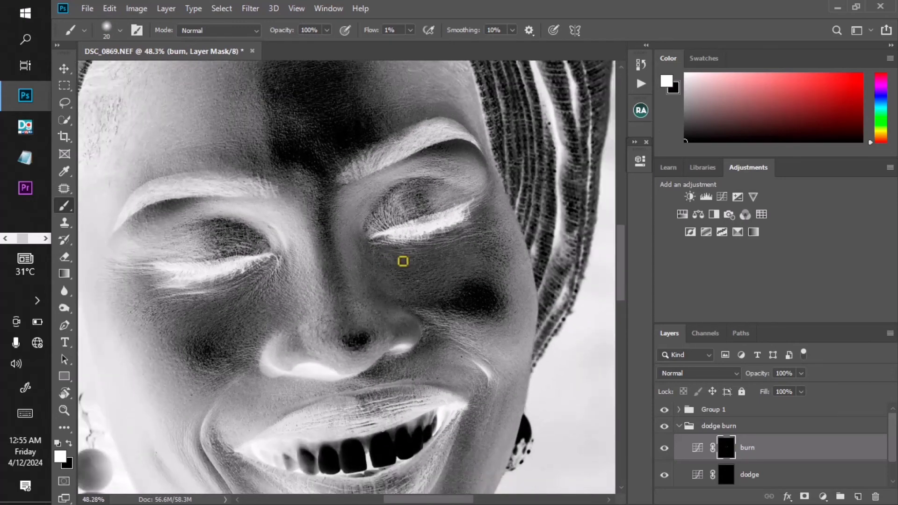
scroll(467, 222, "up", 2)
scroll(488, 215, "down", 1)
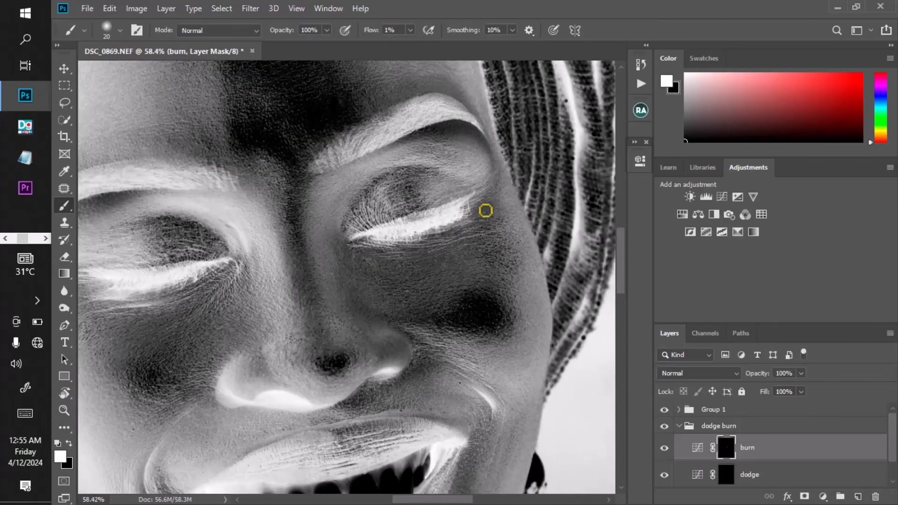
key("bracketright")
key("bracketleft")
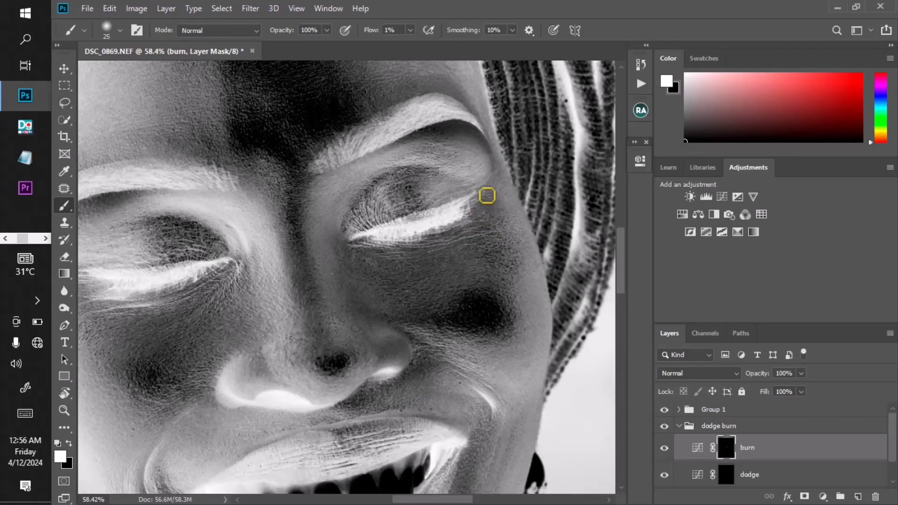
- Toggle the burn layer's visibility on and off to compare its effect
left_click(664, 447)
left_click(664, 448)
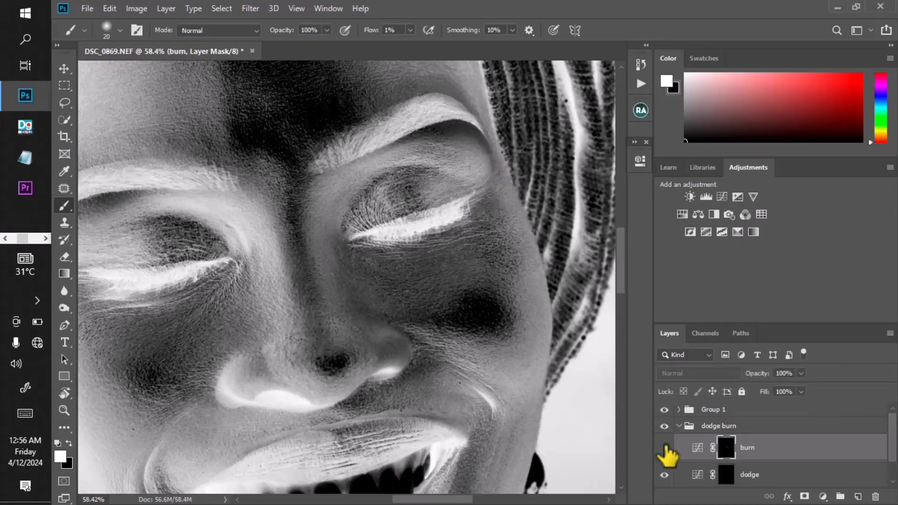
left_click(663, 448)
left_click(664, 447)
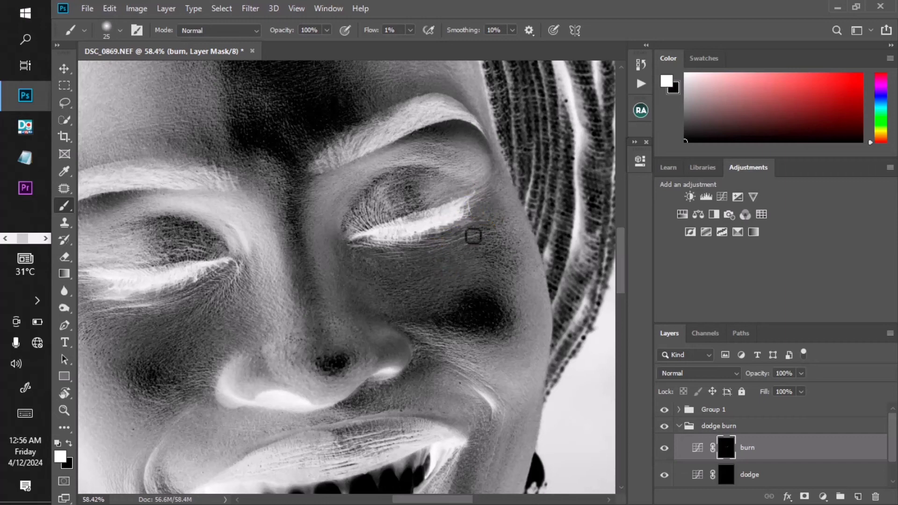
scroll(513, 262, "down", 2)
scroll(513, 263, "down", 3)
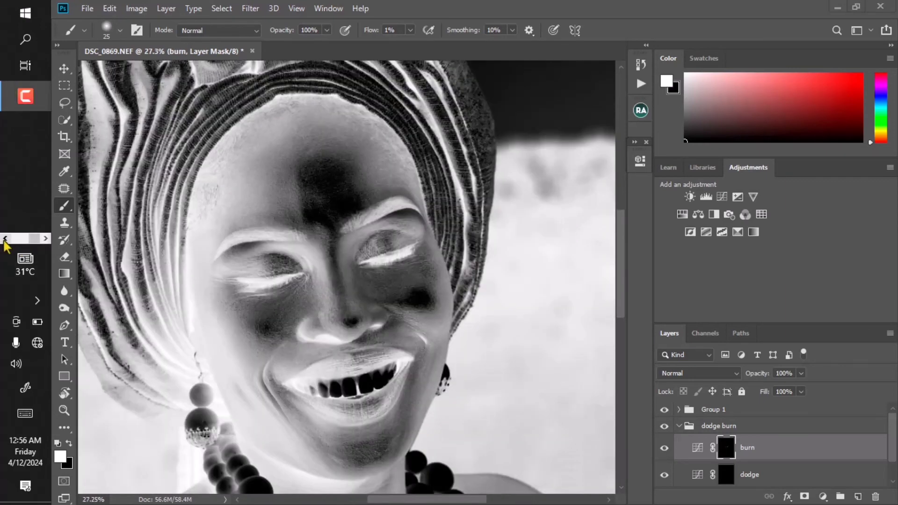
left_click(3, 240)
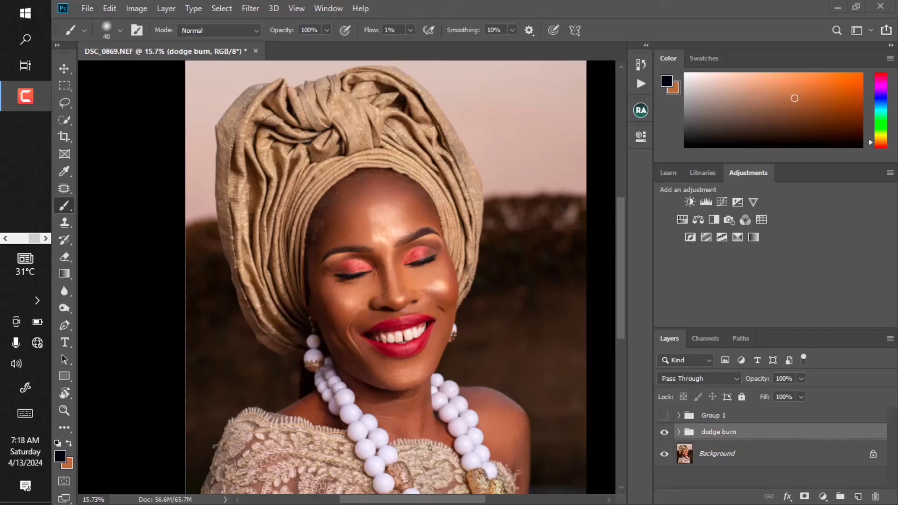
left_click(6, 238)
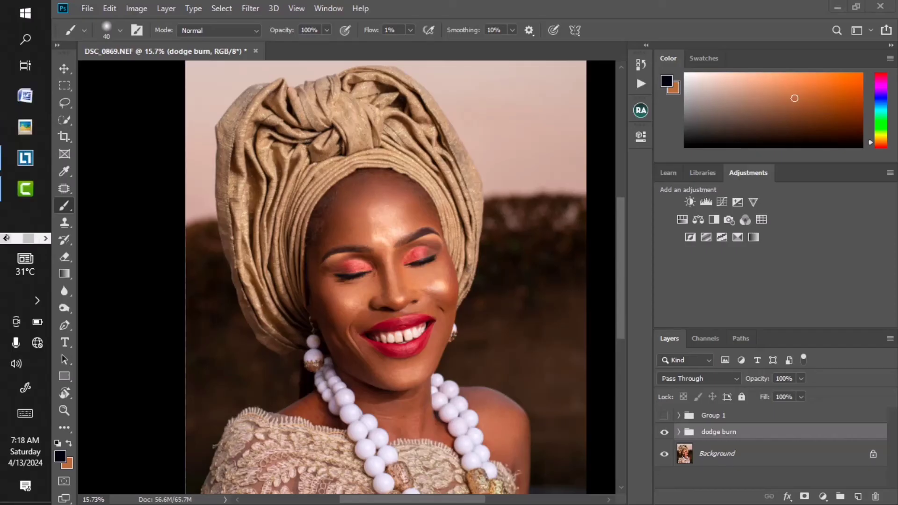
left_click(6, 238)
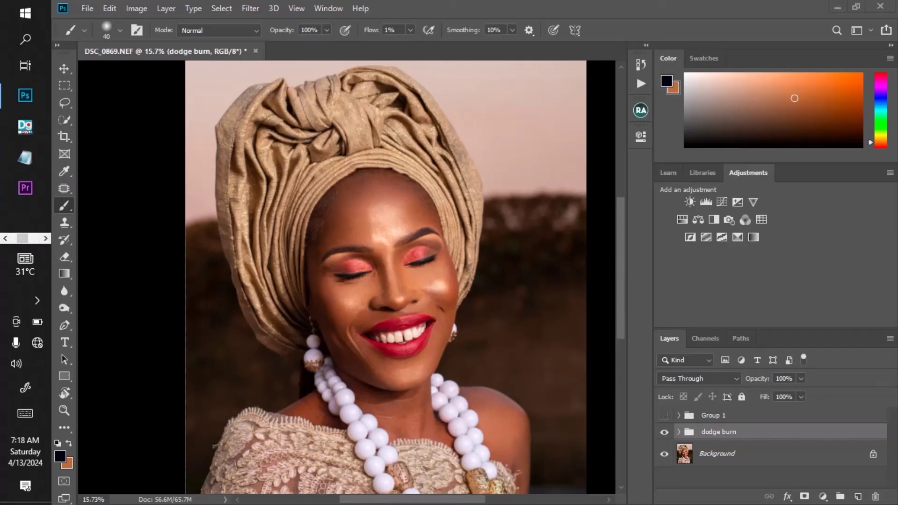
- Show and expand Group 1 and open the Levels 1 properties to inspect them
left_click(664, 415)
left_click(679, 415)
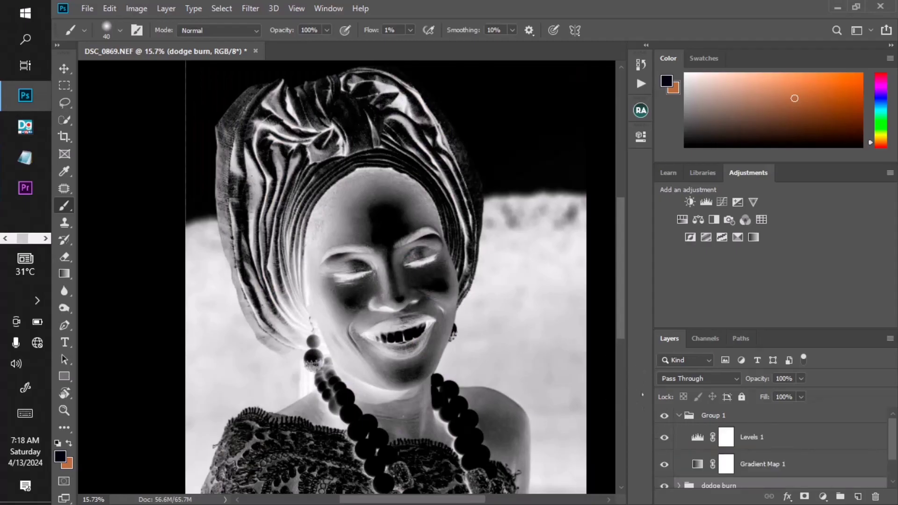
double_click(697, 437)
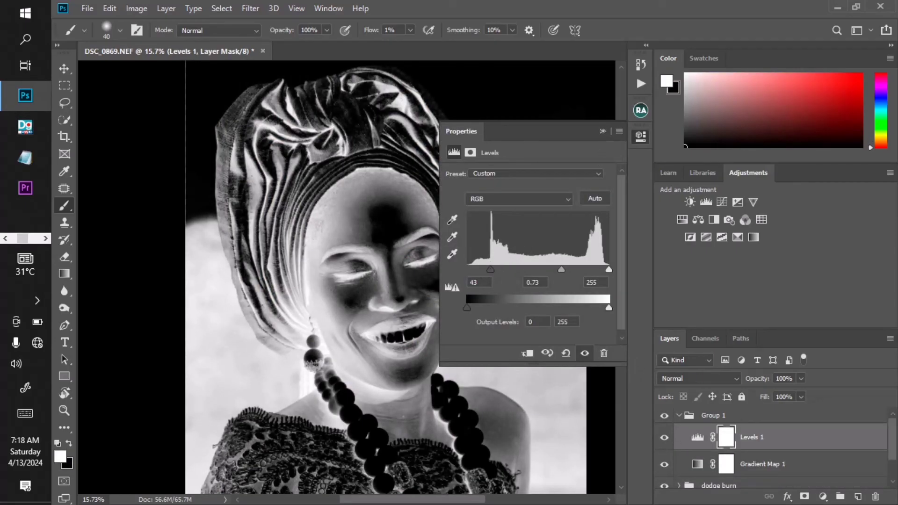
left_click(603, 131)
- Expand the dodge burn group, select the burn mask, and paint a vertical stroke on the left cheek
scroll(683, 459, "down", 1)
left_click(682, 454)
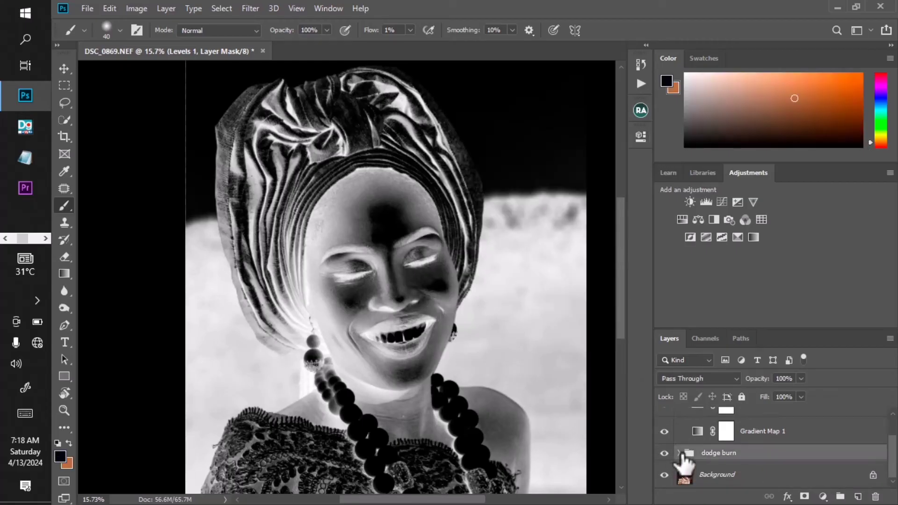
left_click(679, 452)
left_click(726, 441)
scroll(331, 212, "up", 1)
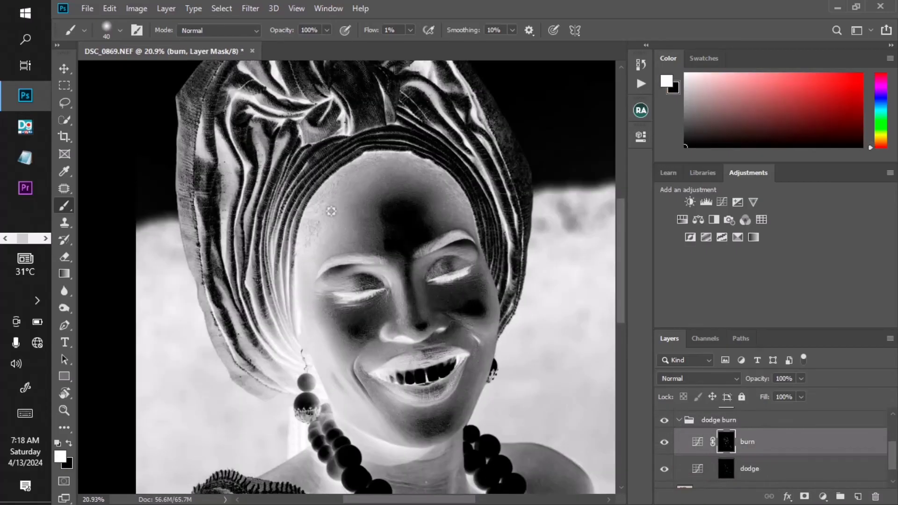
scroll(332, 211, "up", 1)
left_click_drag(349, 332, 341, 267)
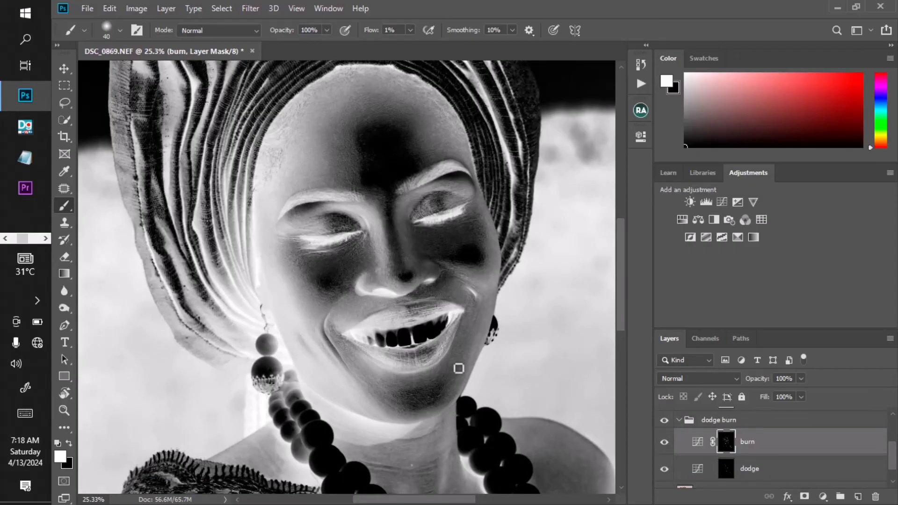
- Set the brush to 45 and paint a vertical burn stroke down the left cheek toward the mouth corner
key("bracketright")
key("bracketright")
key("bracketleft")
scroll(461, 327, "up", 3)
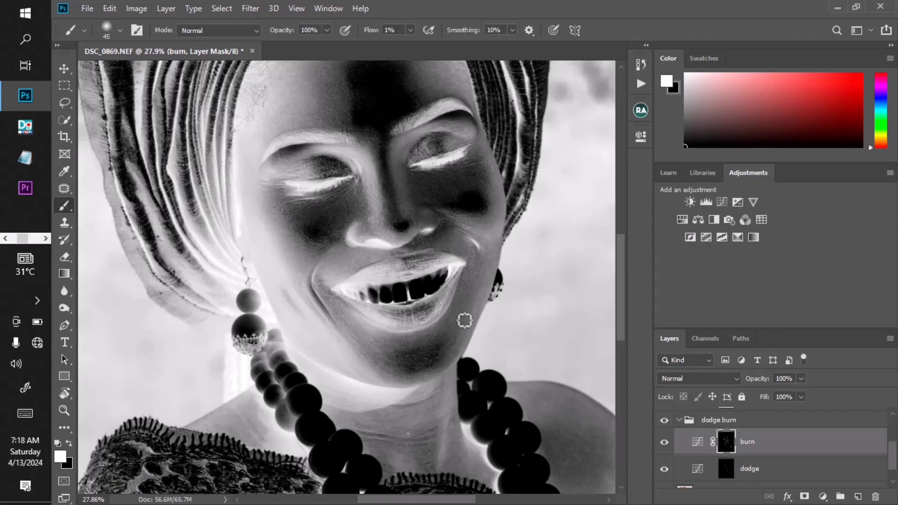
scroll(420, 313, "down", 3)
scroll(365, 310, "up", 2)
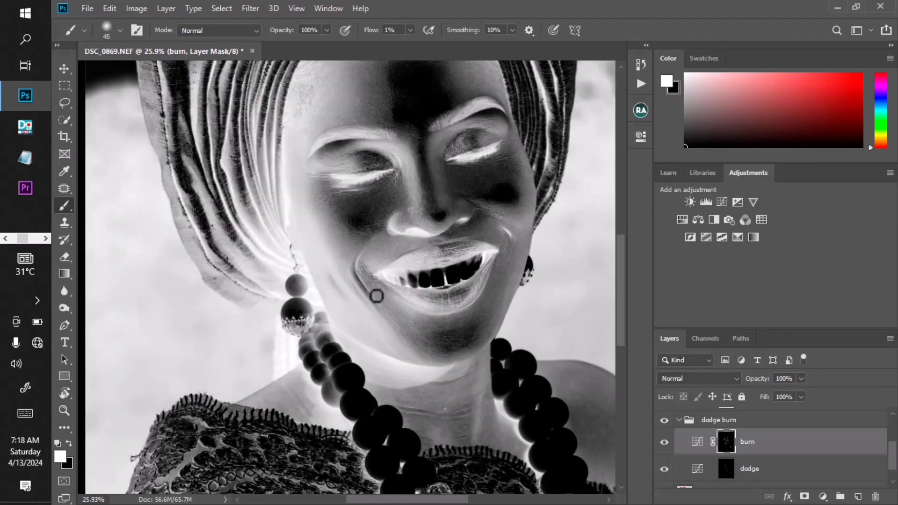
left_click_drag(326, 215, 330, 311)
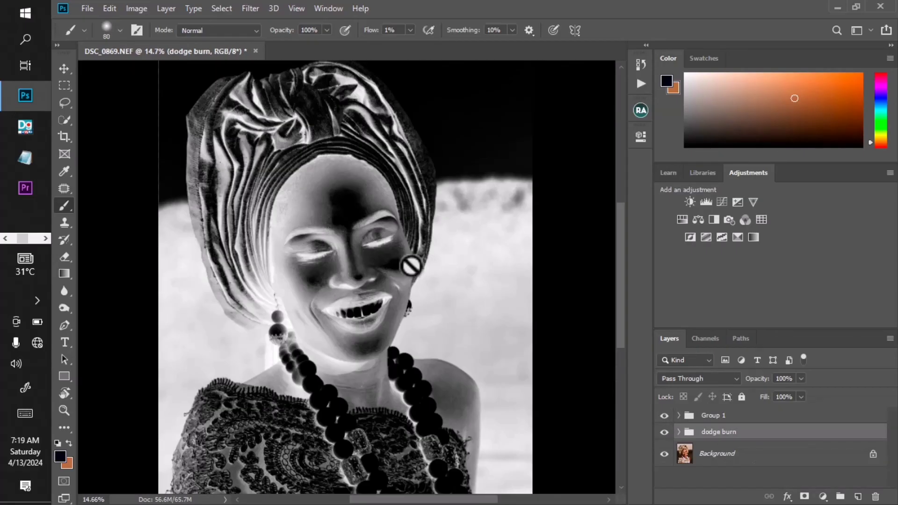
- Hide Group 1 and view the colour portrait at a larger zoom
left_click(664, 415)
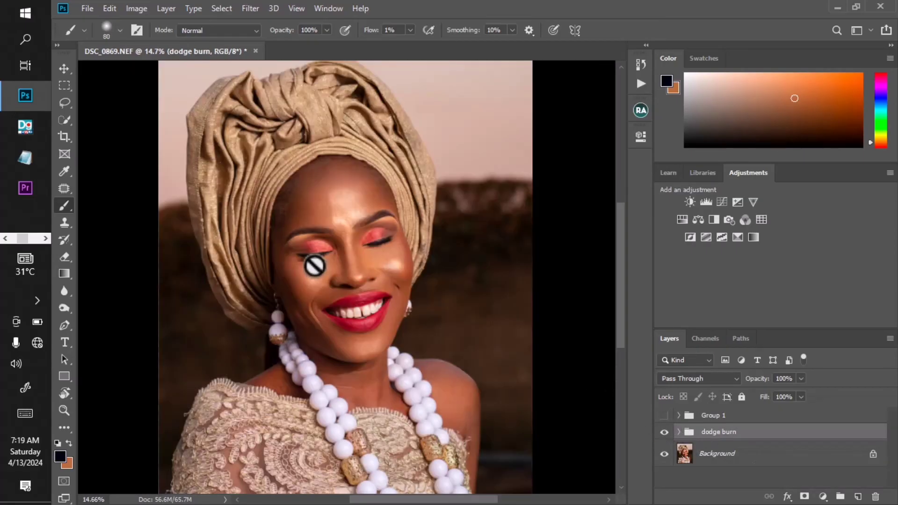
scroll(347, 281, "up", 1)
scroll(347, 281, "up", 1)
scroll(363, 263, "down", 3)
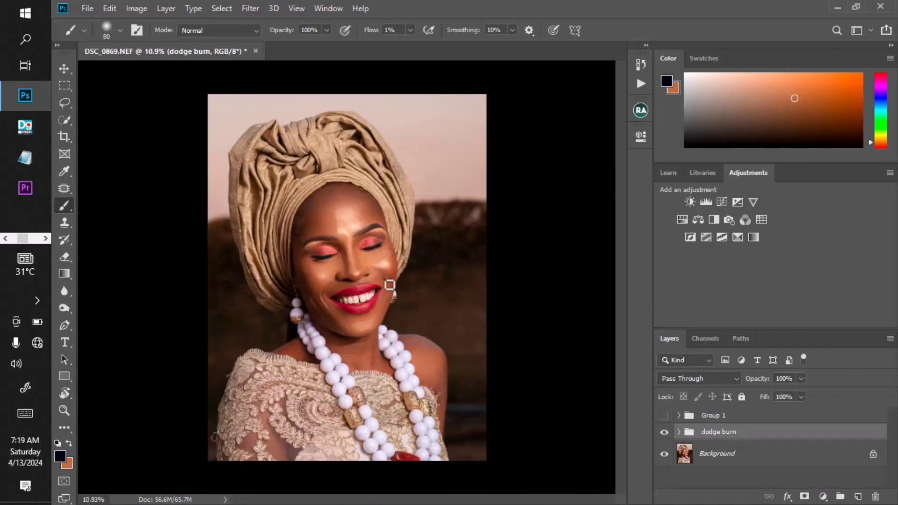
scroll(393, 283, "up", 2)
left_click_drag(390, 287, 400, 286)
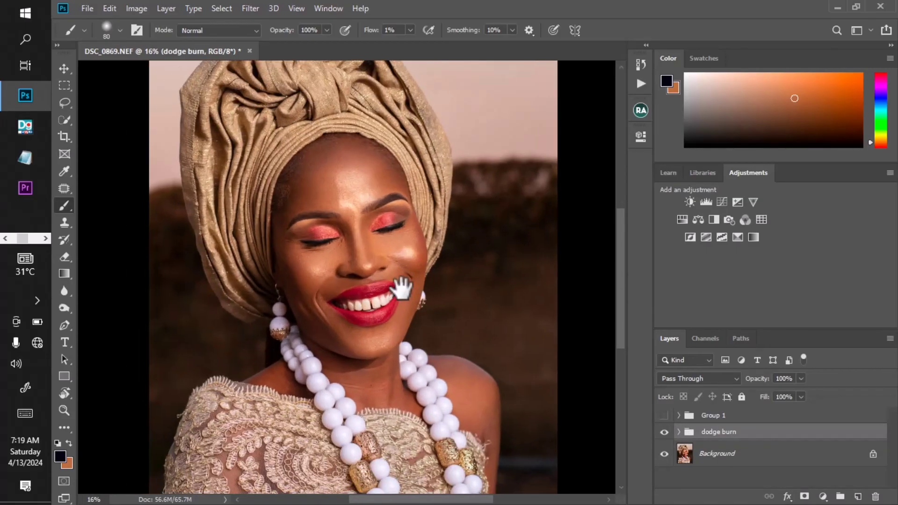
- Toggle the dodge burn group on and off to compare the retouched portrait with the original
left_click(664, 432)
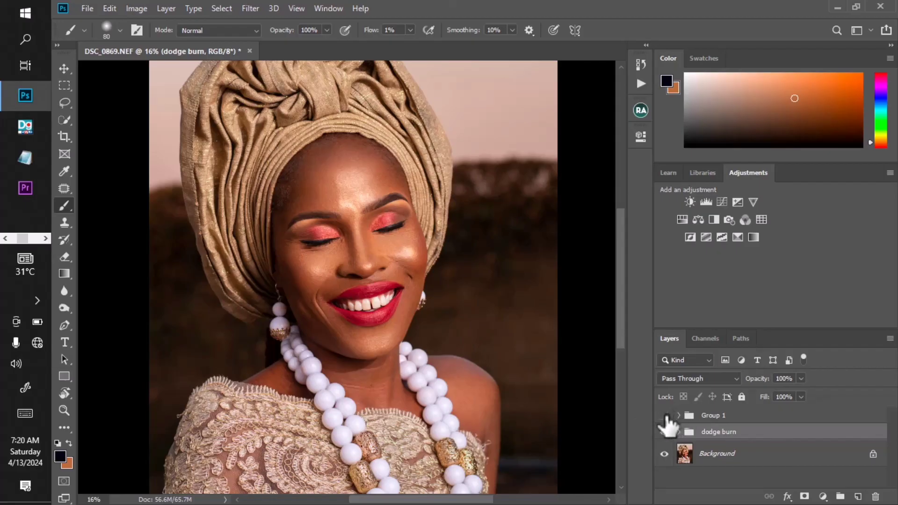
left_click(664, 415)
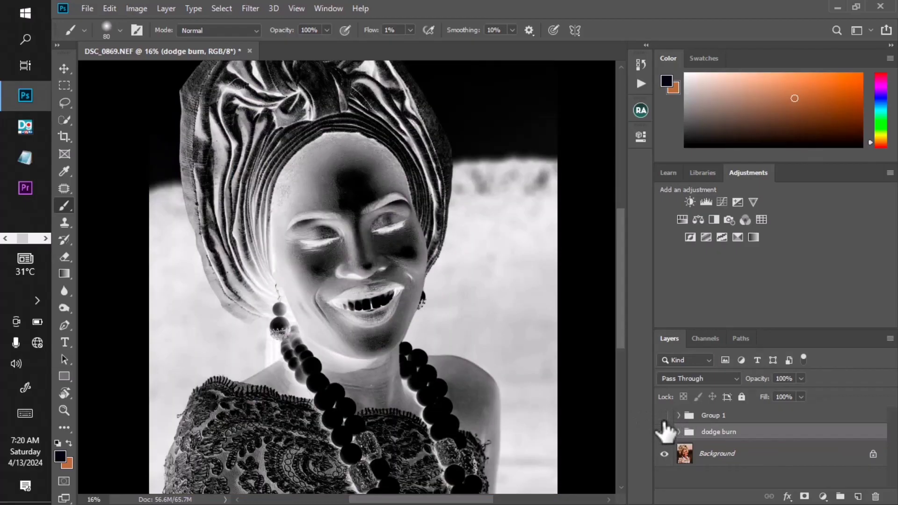
left_click(664, 415)
left_click(664, 431)
left_click(664, 432)
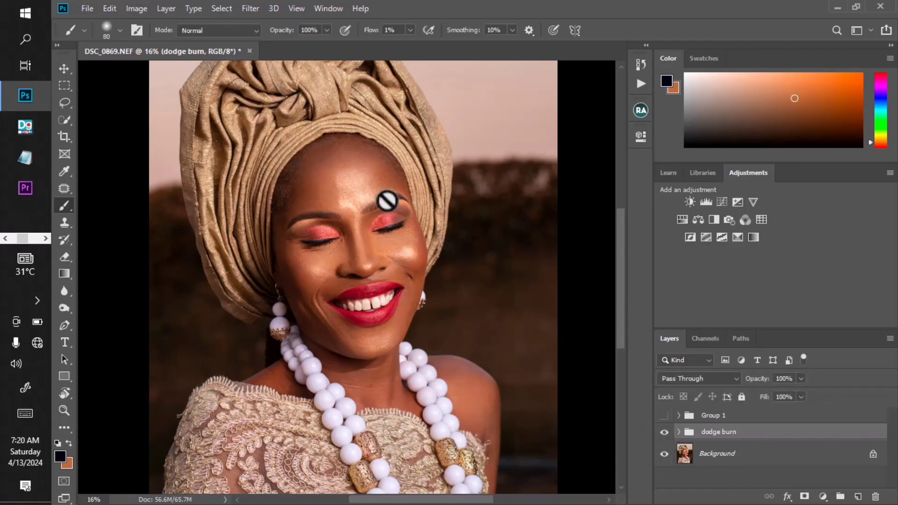
scroll(391, 206, "up", 3)
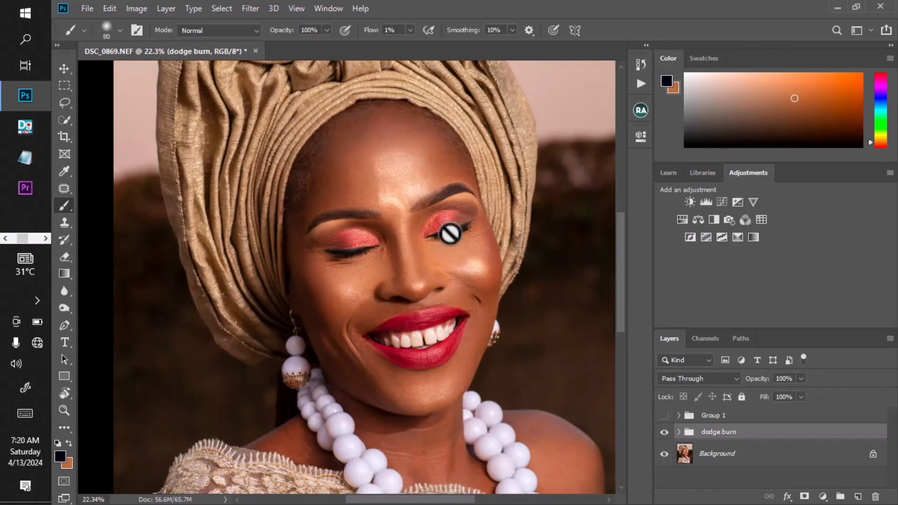
left_click(664, 432)
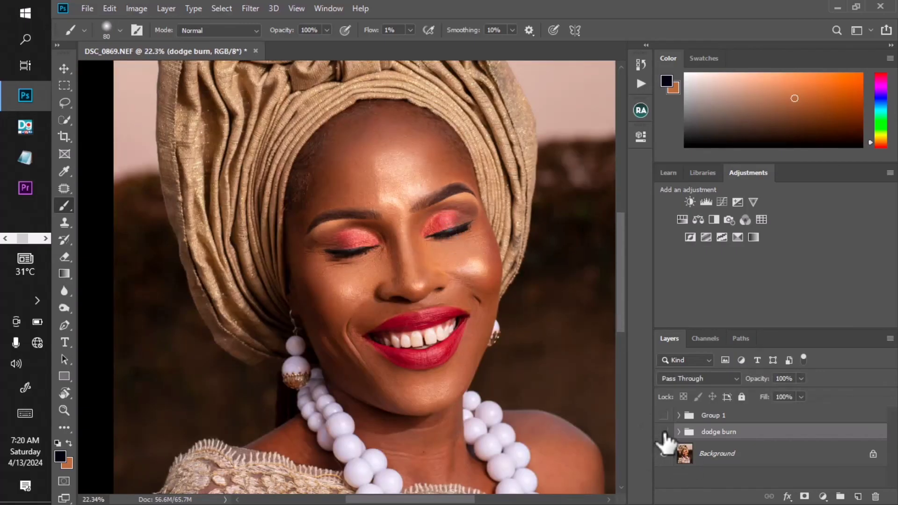
- Compare the portrait with and without the dodge burn group at several zoom levels
left_click(664, 432)
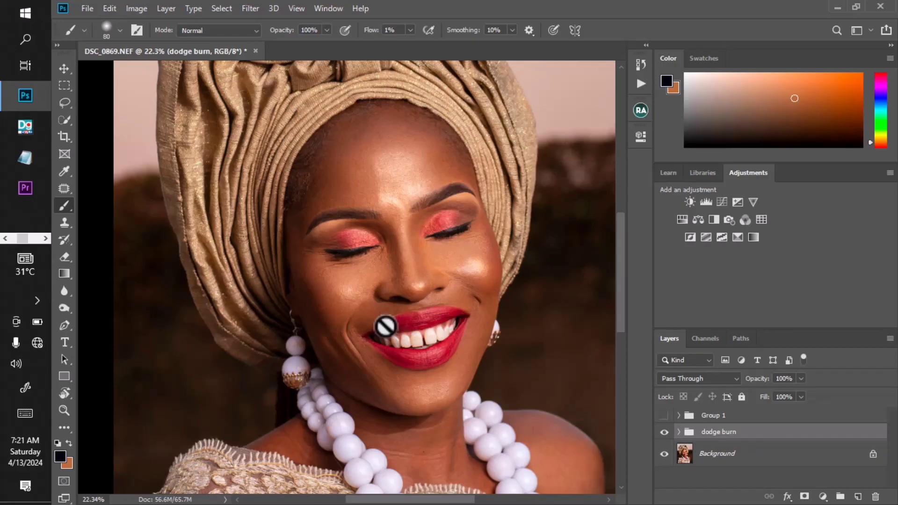
scroll(443, 244, "down", 2)
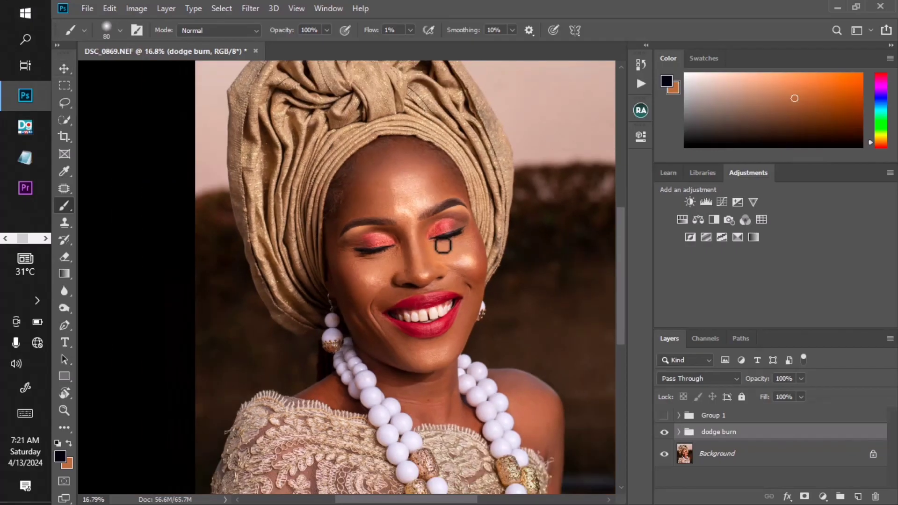
scroll(444, 244, "up", 2)
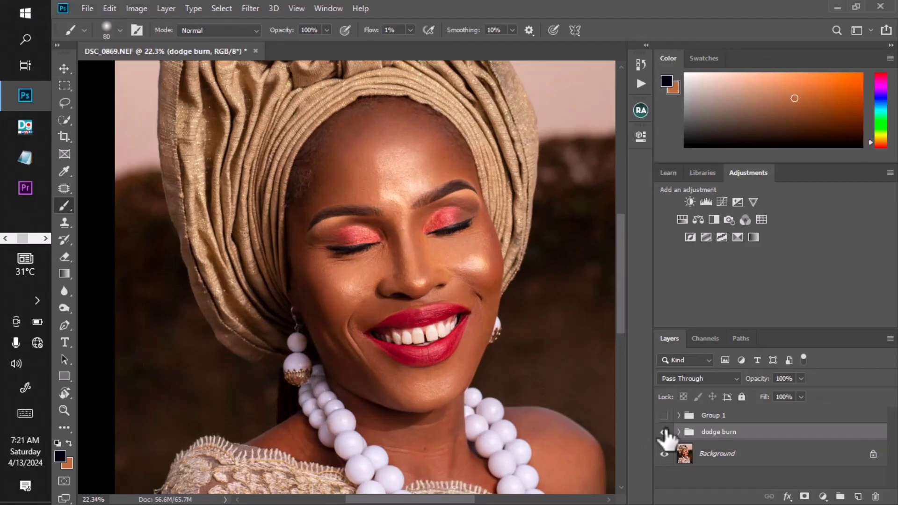
left_click(664, 432)
left_click(664, 431)
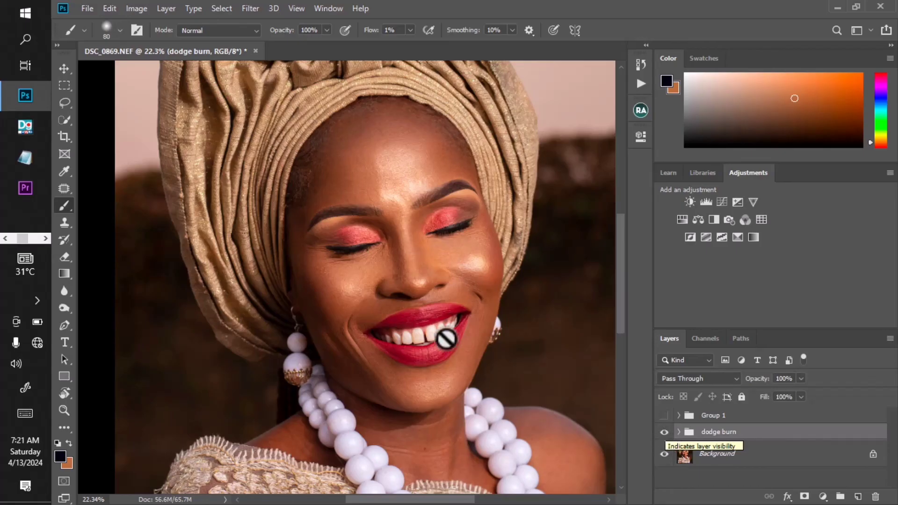
scroll(421, 307, "down", 3)
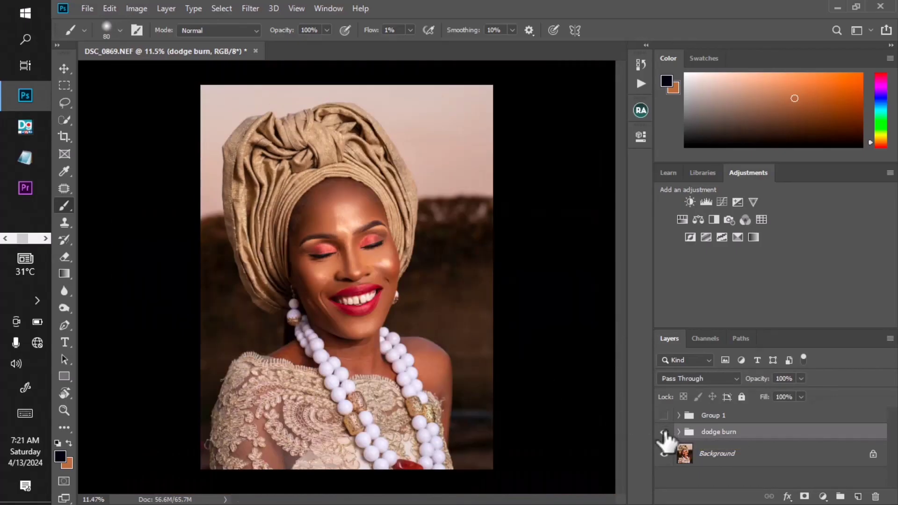
left_click(664, 432)
left_click(664, 433)
scroll(332, 190, "up", 1)
scroll(400, 311, "up", 1)
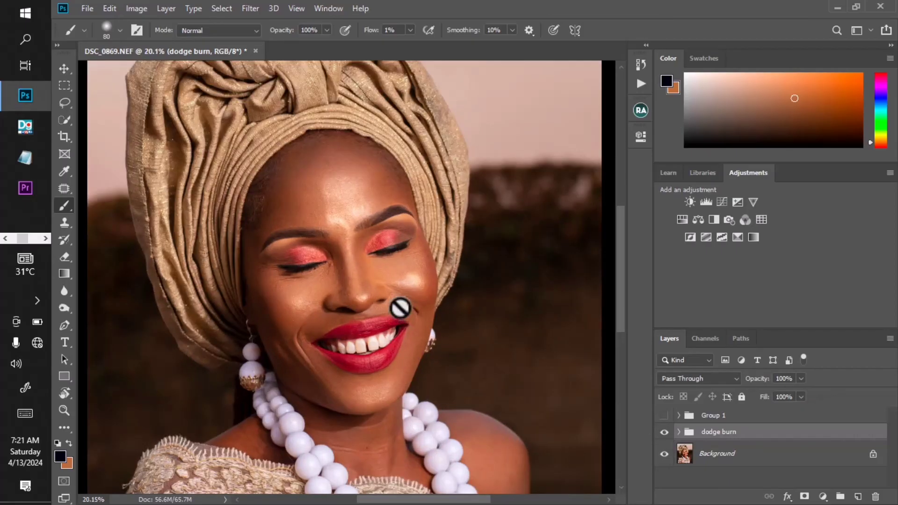